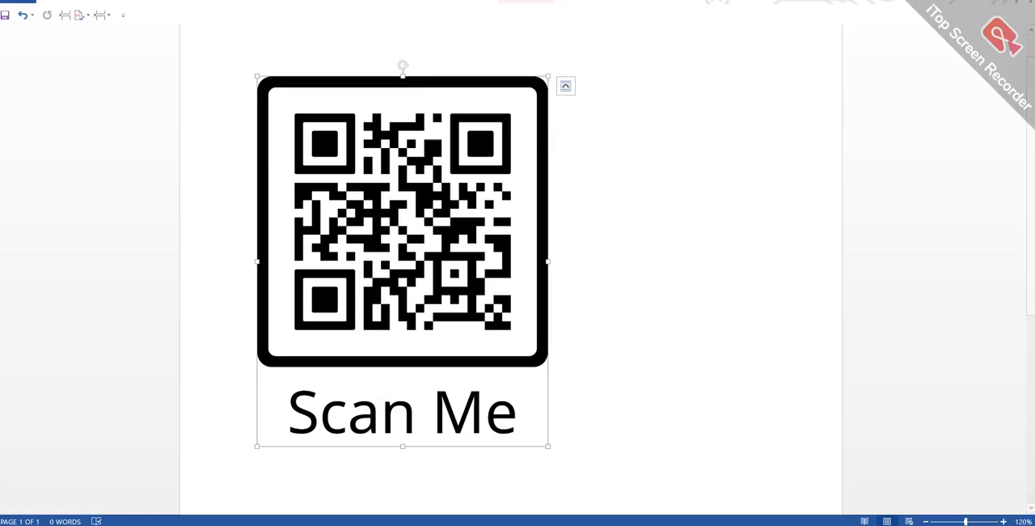
# - Look at the finished "Generate QR Code" sample picture in the screenshot viewer and leave it again
pyautogui.hotkey('alt', 'Tab')
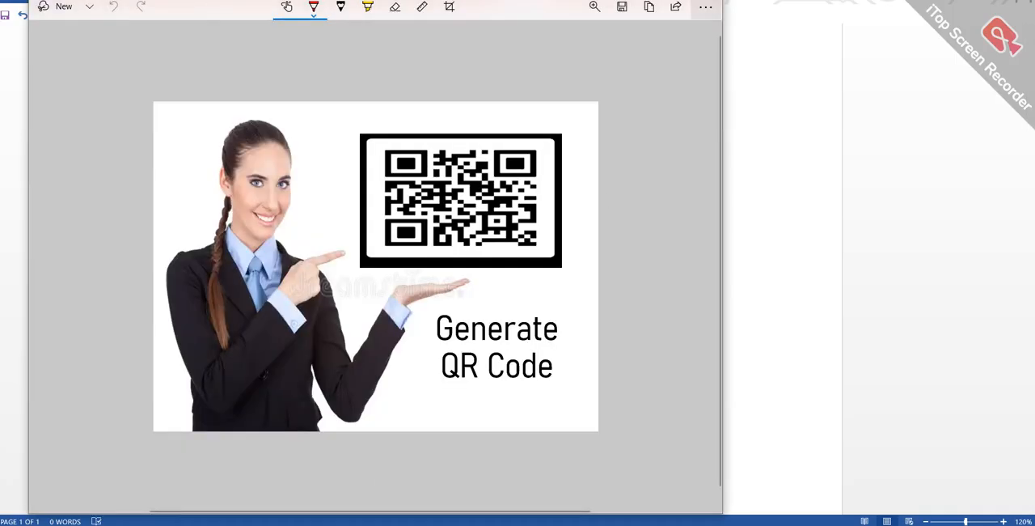
pyautogui.hotkey('alt', 'Tab')
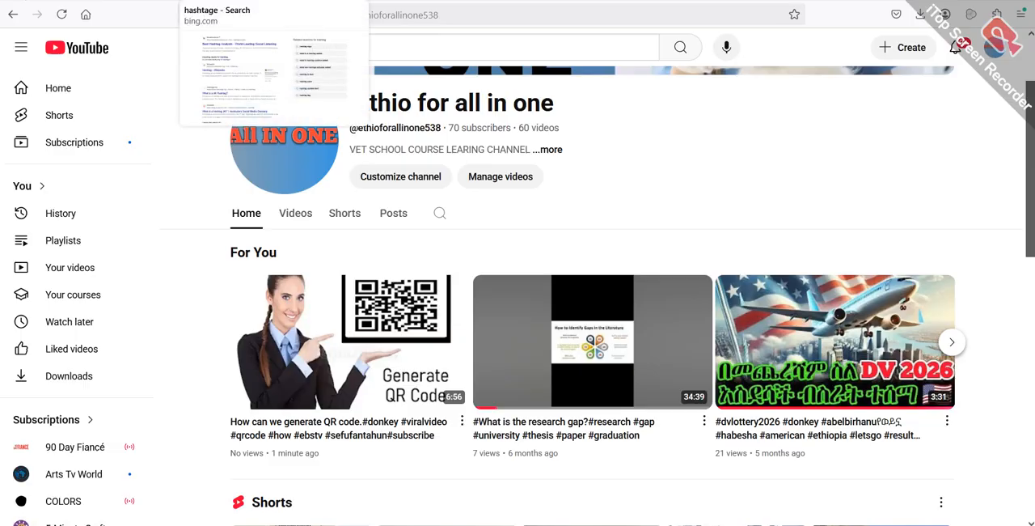
# - In the browser's Bing page, replace the query with "women pointing" and show the image results
pyautogui.click(271, 1)
pyautogui.scroll(3, 342, 135)
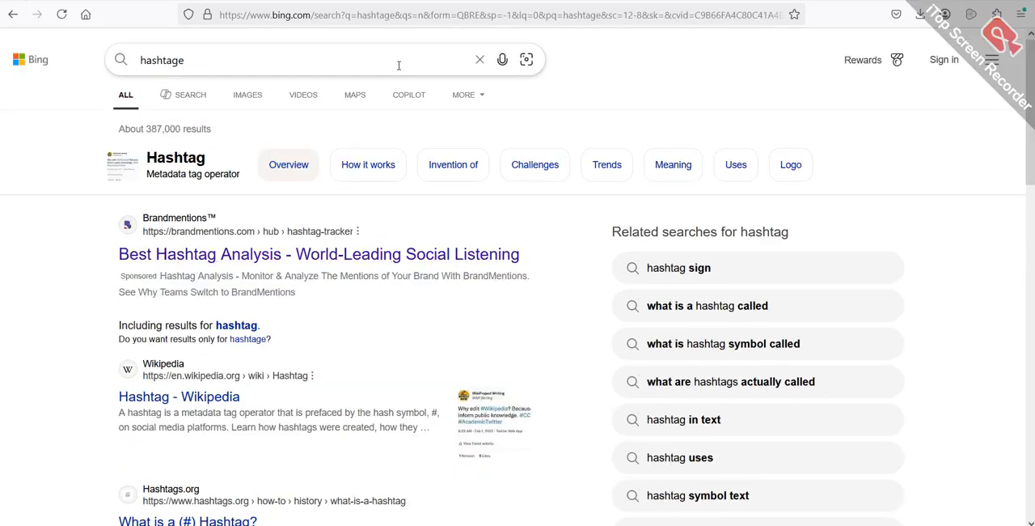
pyautogui.click(353, 57)
pyautogui.press('BackSpace')
pyautogui.press('BackSpace')
pyautogui.press('BackSpace')
pyautogui.press('BackSpace')
pyautogui.press('BackSpace')
pyautogui.press('BackSpace')
pyautogui.press('BackSpace')
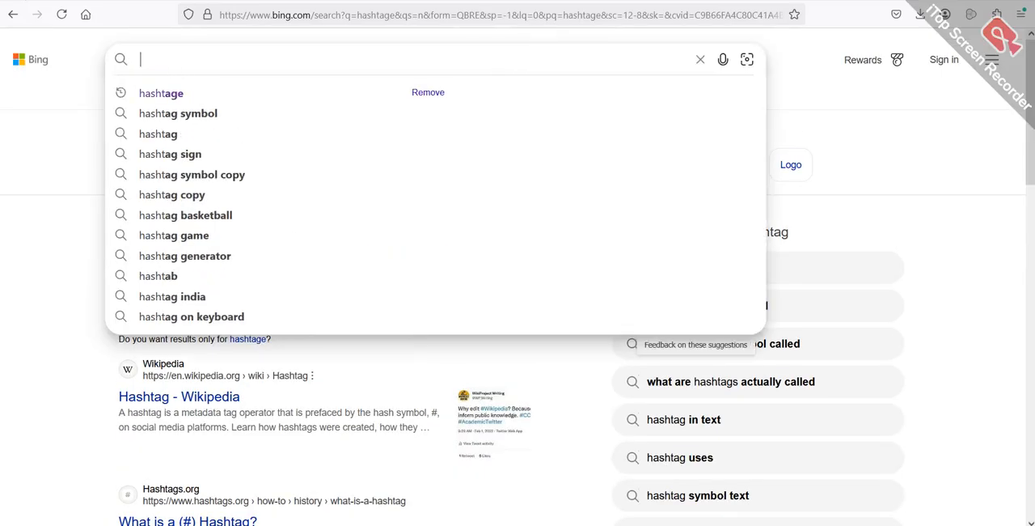
pyautogui.write('w')
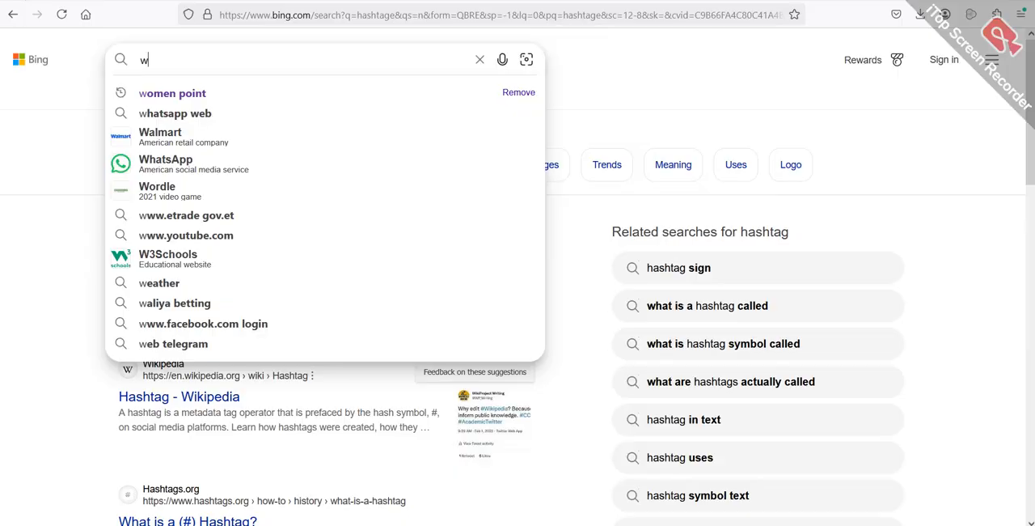
pyautogui.write('om')
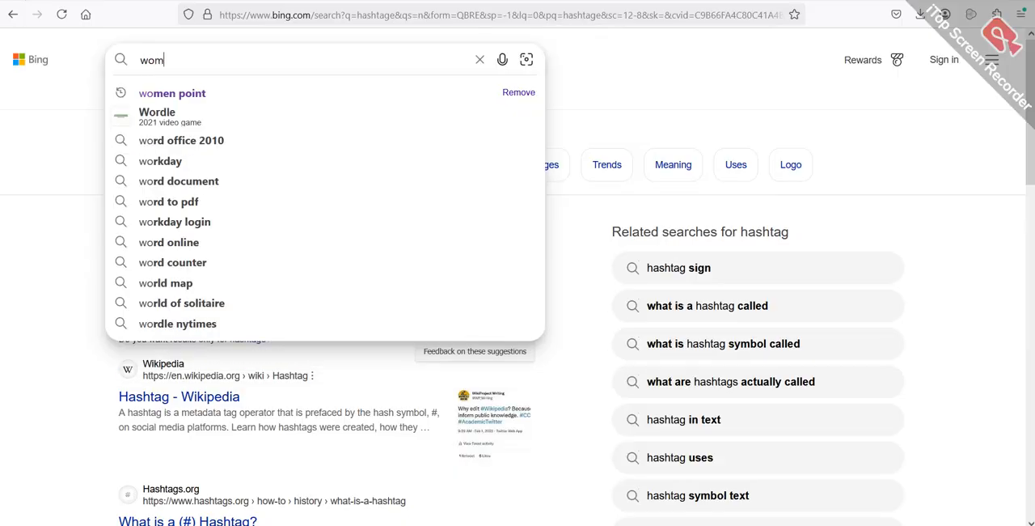
pyautogui.write('en ')
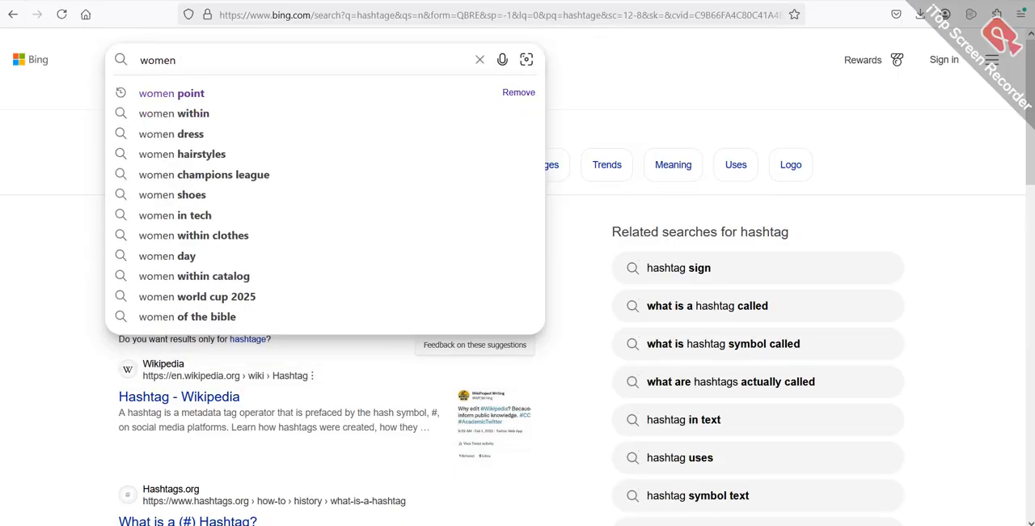
pyautogui.write('point')
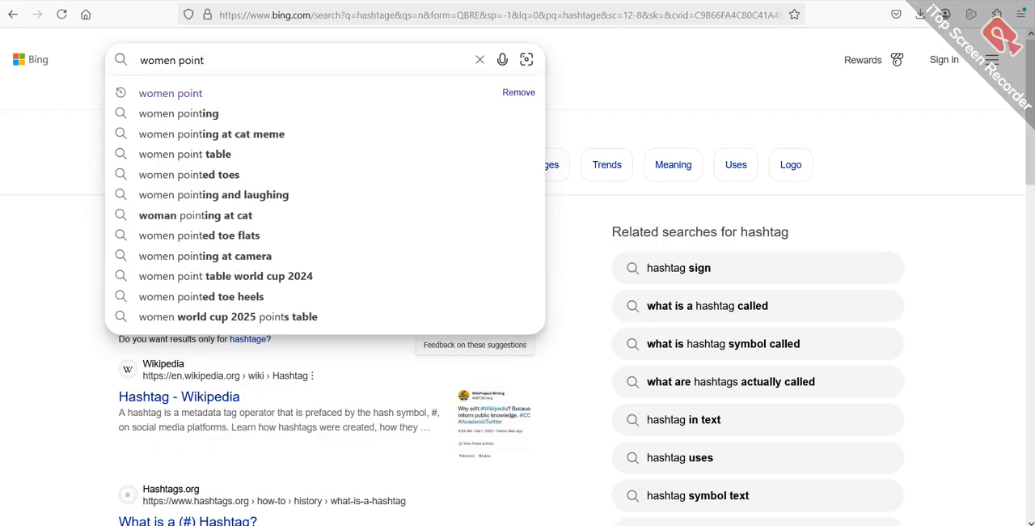
pyautogui.write('img')
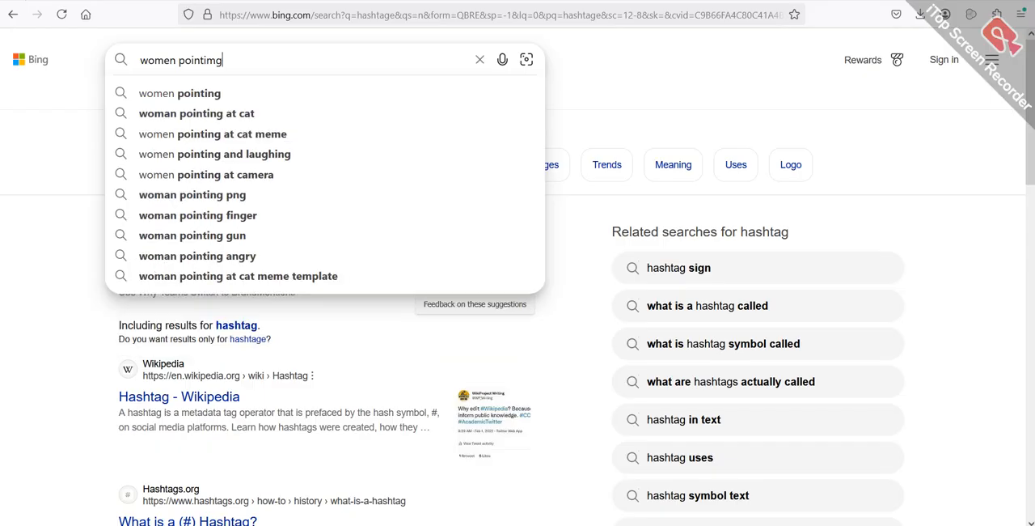
pyautogui.press('Return')
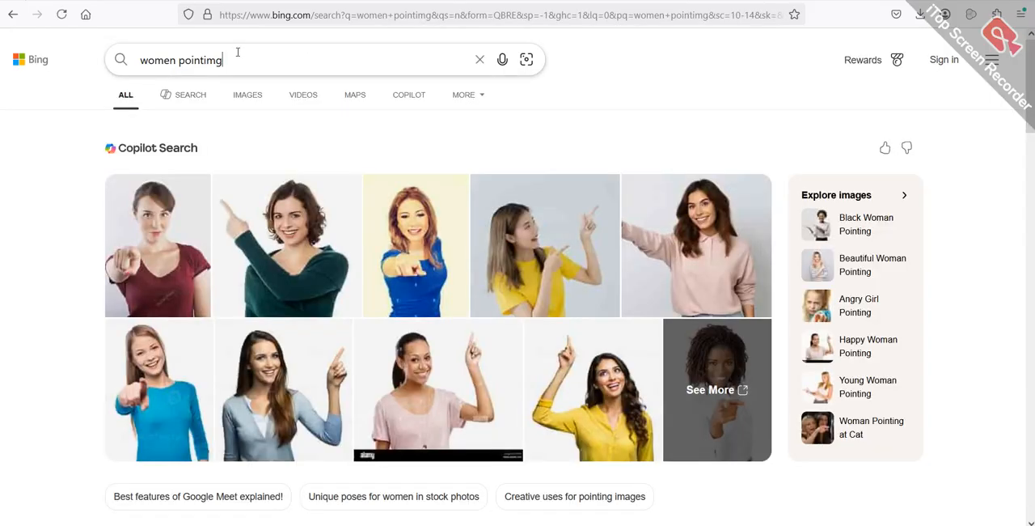
pyautogui.write('ng')
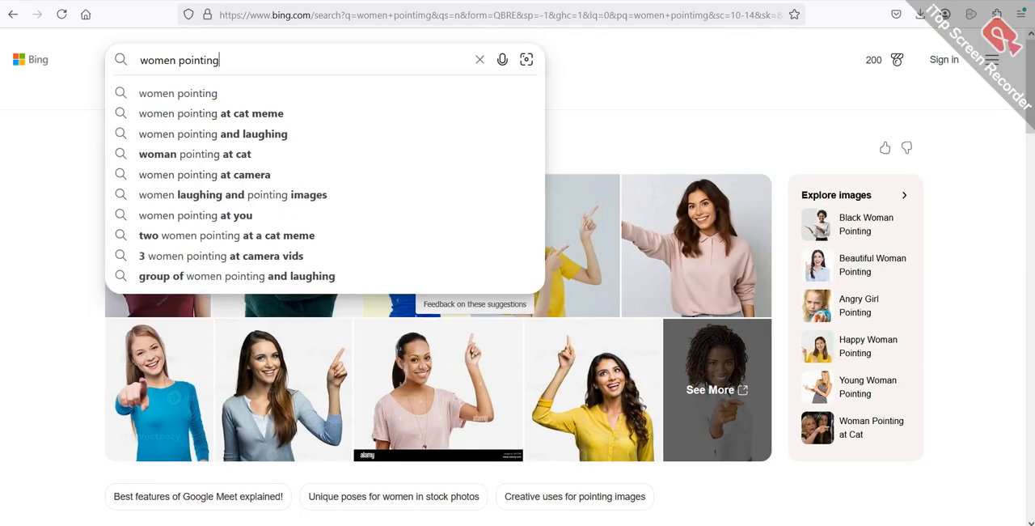
pyautogui.press('Return')
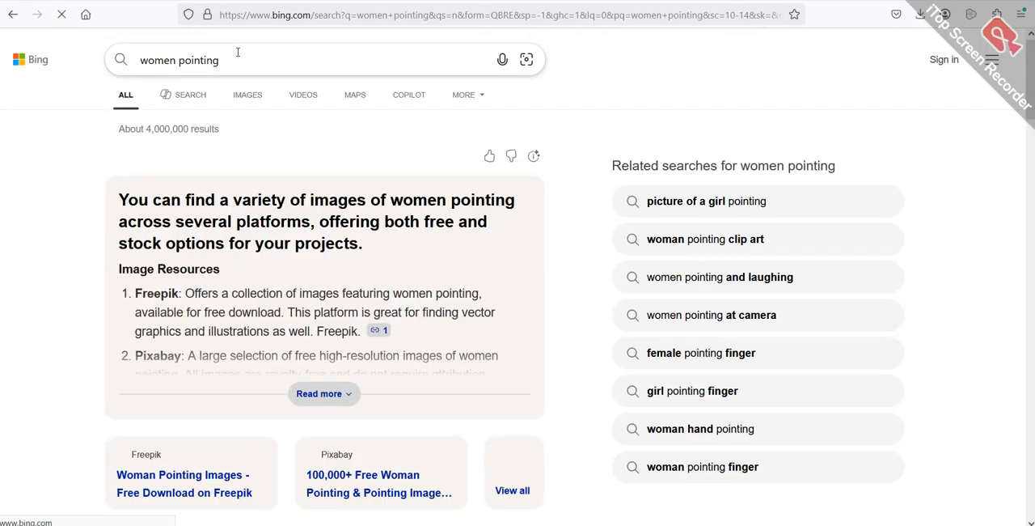
pyautogui.click(243, 98)
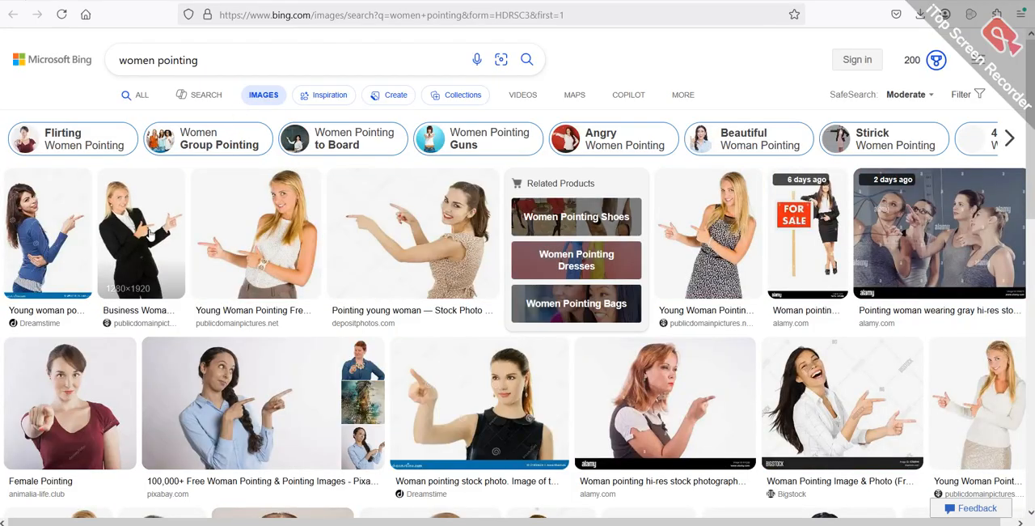
# - Open the "Business Woman Pointing" stock photo from the results and copy the image
pyautogui.click(148, 234)
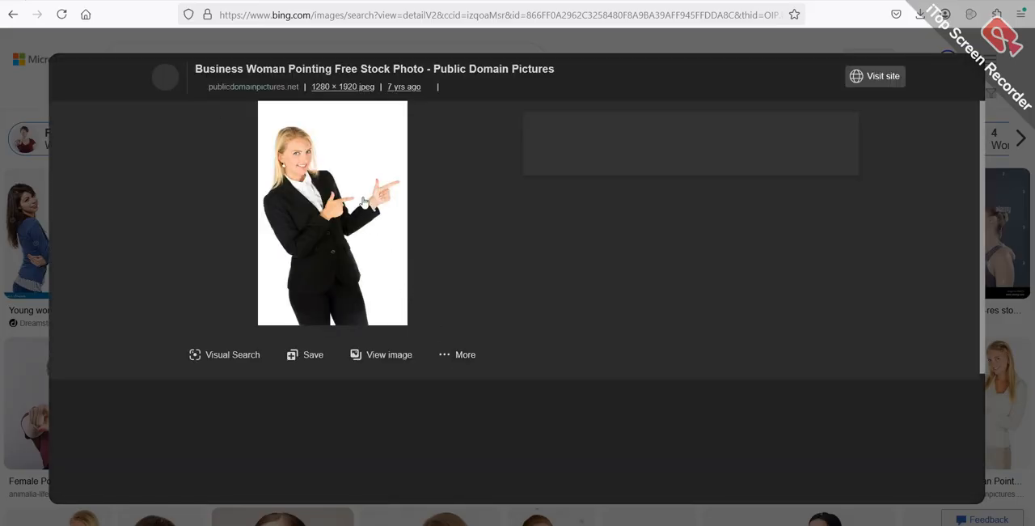
pyautogui.rightClick(332, 187)
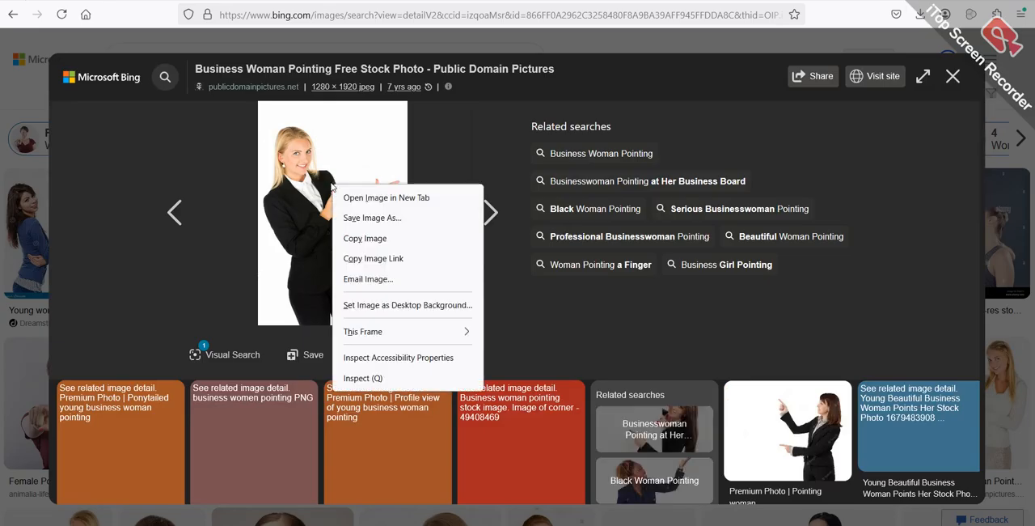
pyautogui.click(350, 238)
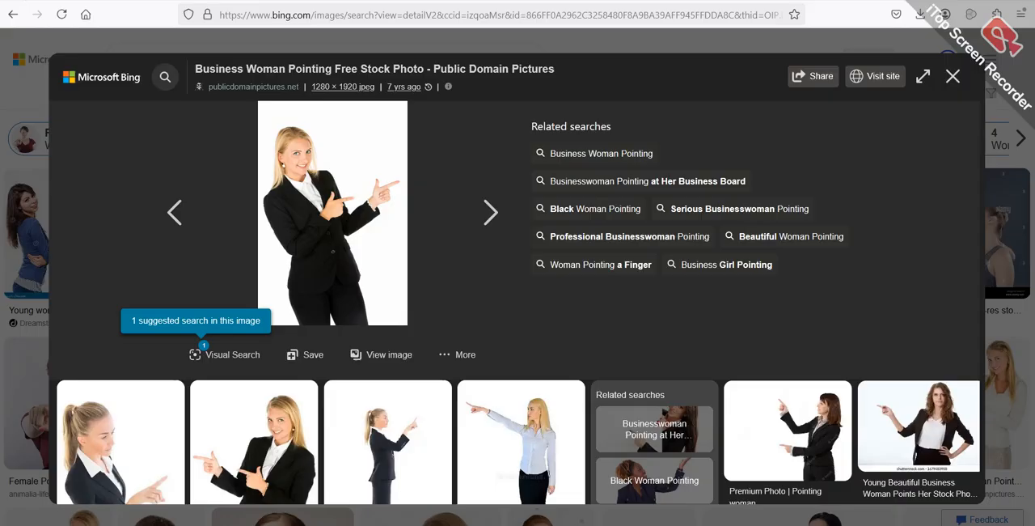
# - Switch to the Word document and try to paste the copied business woman photo after the QR code
pyautogui.moveTo(398, 525)
pyautogui.click(341, 499)
pyautogui.click(532, 277)
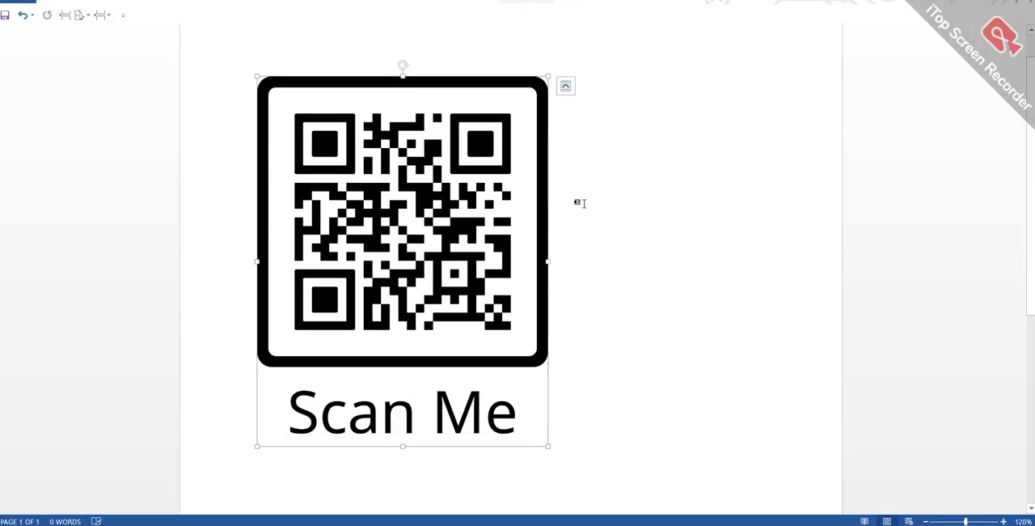
pyautogui.rightClick(620, 287)
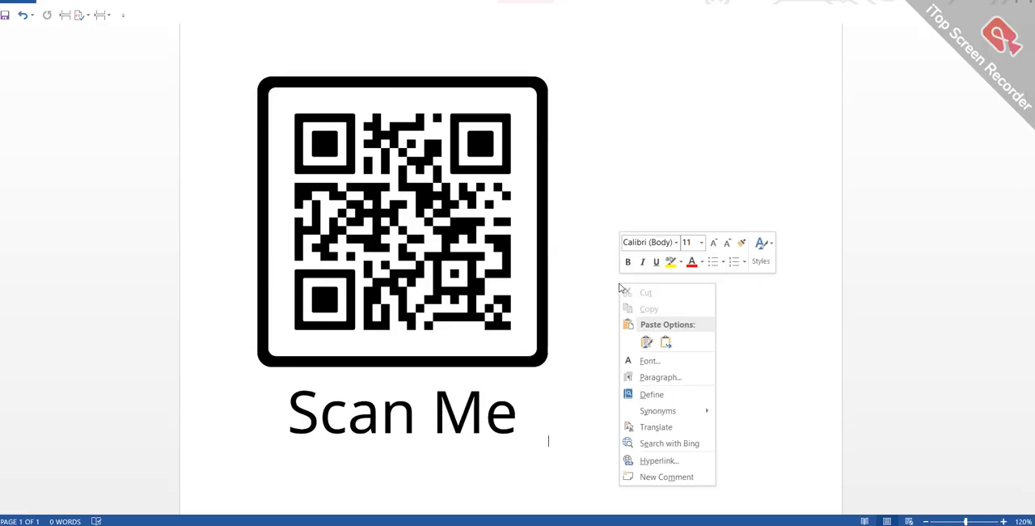
pyautogui.click(668, 344)
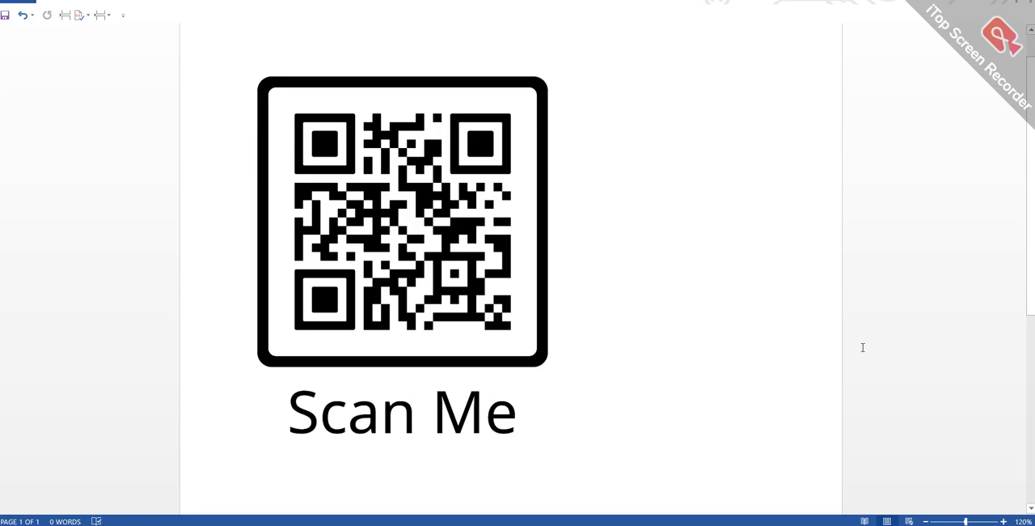
pyautogui.scroll(-5, 1026, 423)
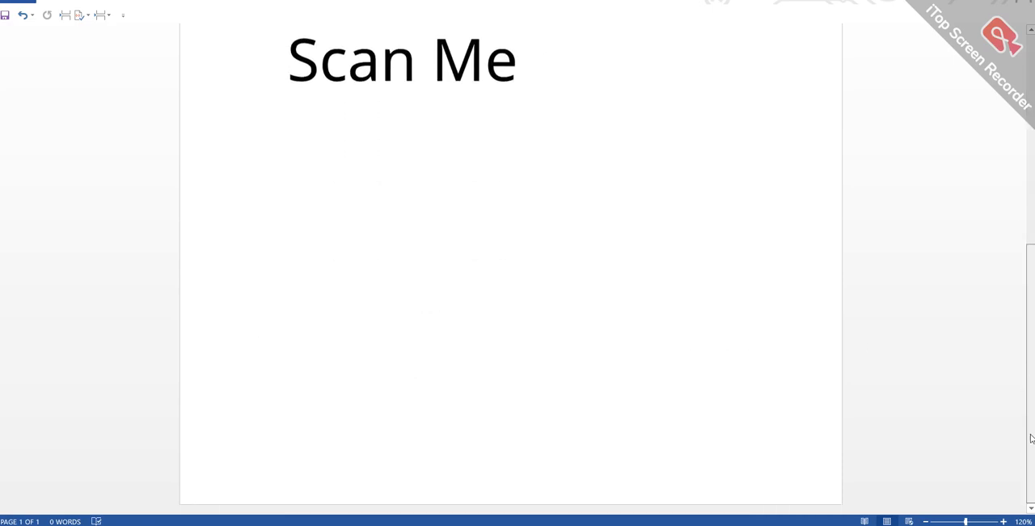
pyautogui.rightClick(315, 253)
pyautogui.click(362, 309)
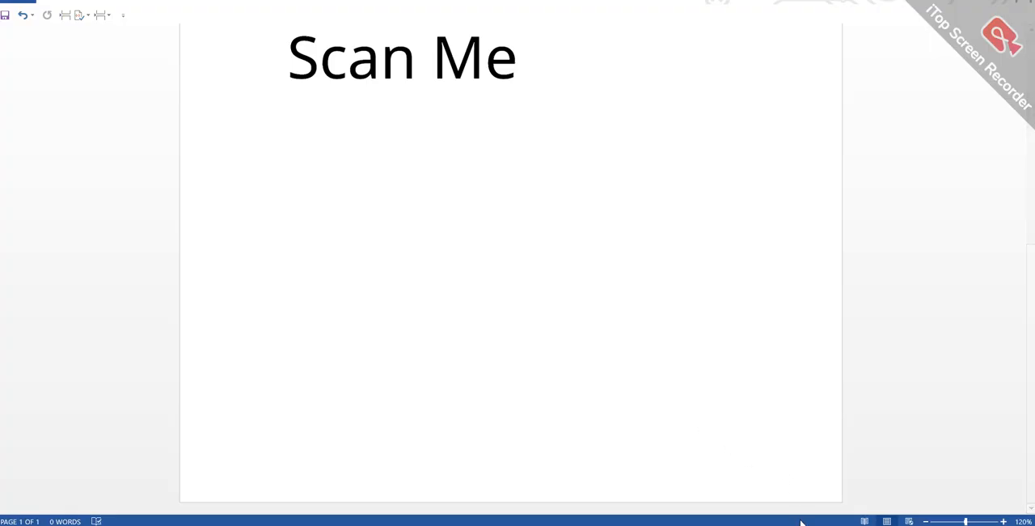
# - Paste the photo of the pointing woman in the blue shirt and shrink it to about a quarter of its width
pyautogui.hotkey('ctrl', 'v')
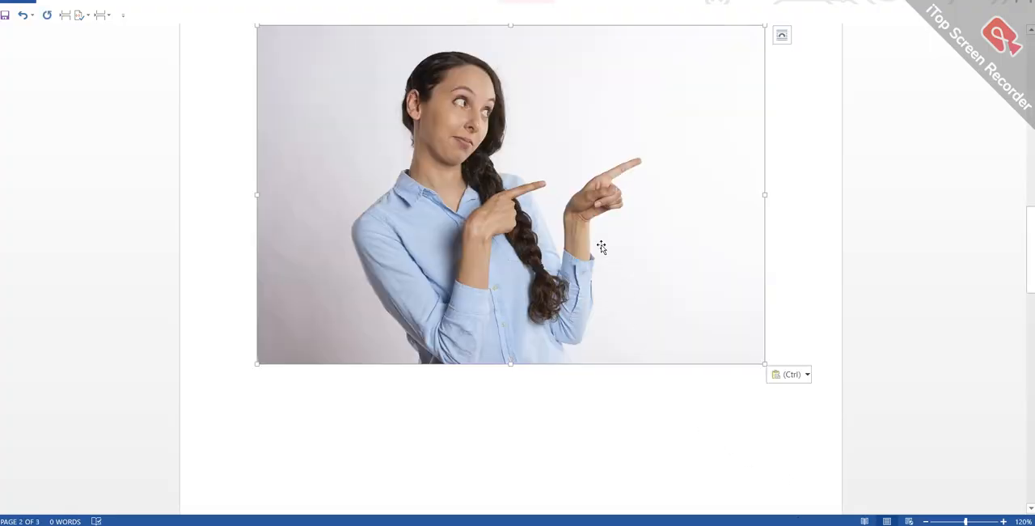
pyautogui.moveTo(765, 365); pyautogui.dragTo(363, 104)
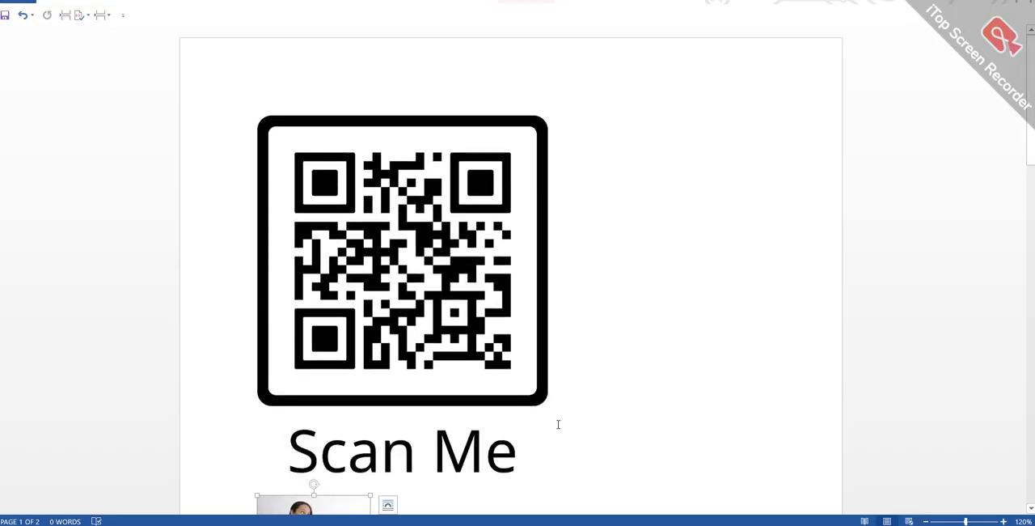
# - Shrink the "Scan Me" QR code picture proportionally to about 4.2 cm wide
pyautogui.moveTo(1031, 71); pyautogui.dragTo(1031, 96)
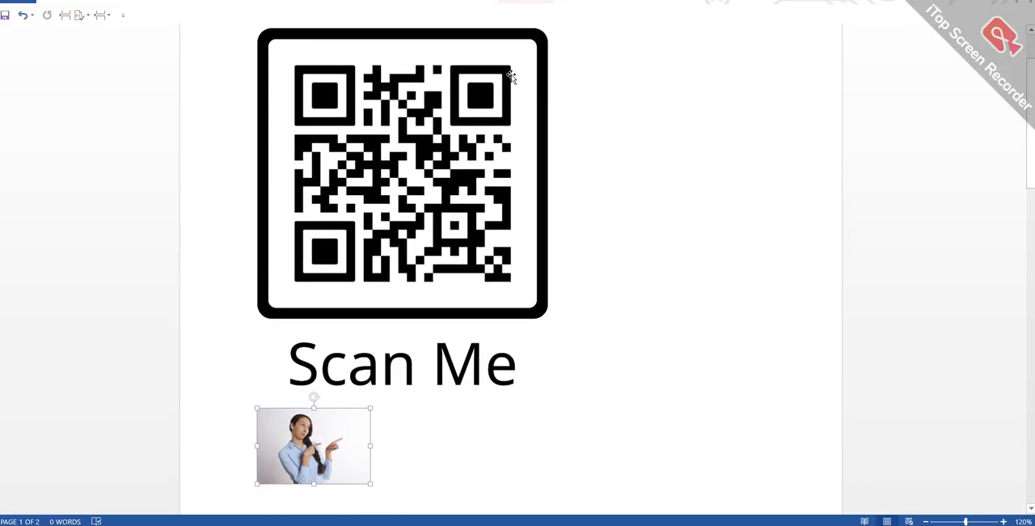
pyautogui.click(394, 67)
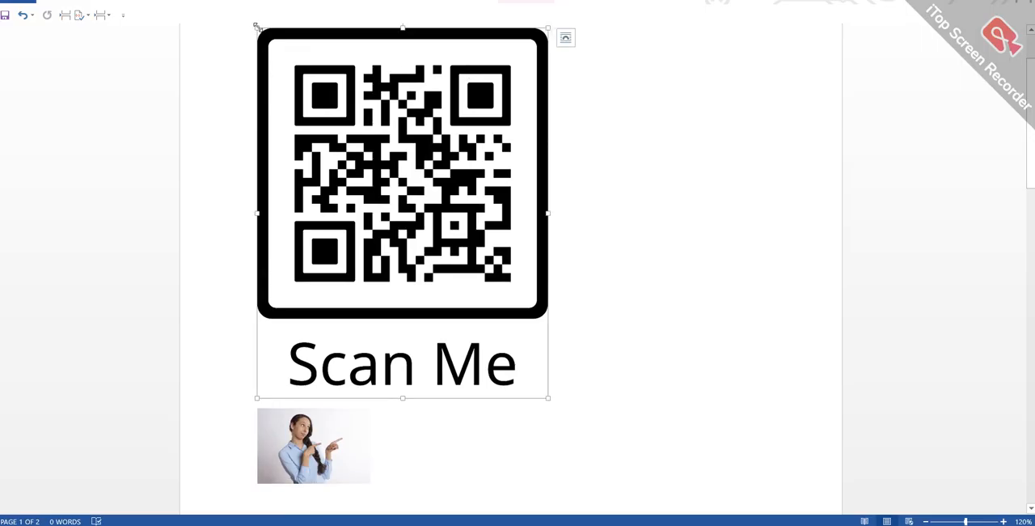
pyautogui.moveTo(258, 28); pyautogui.dragTo(442, 254)
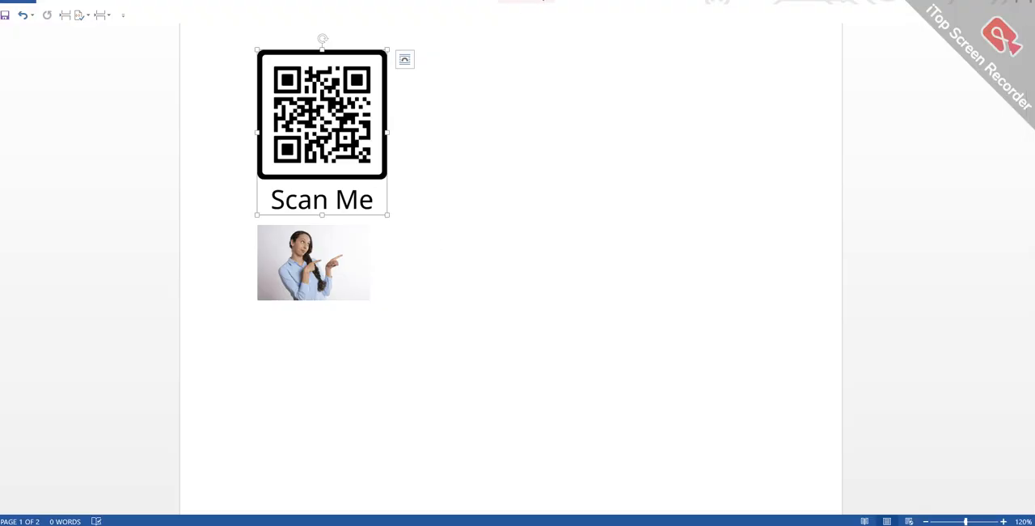
# - Apply the Picture Layout with a text frame in corner brackets to the QR code picture
pyautogui.click(541, 1)
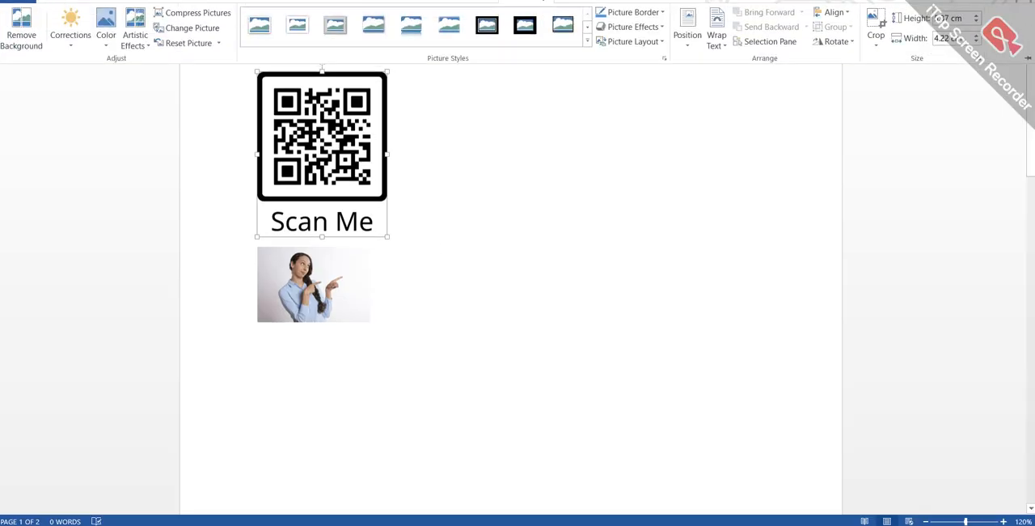
pyautogui.click(663, 42)
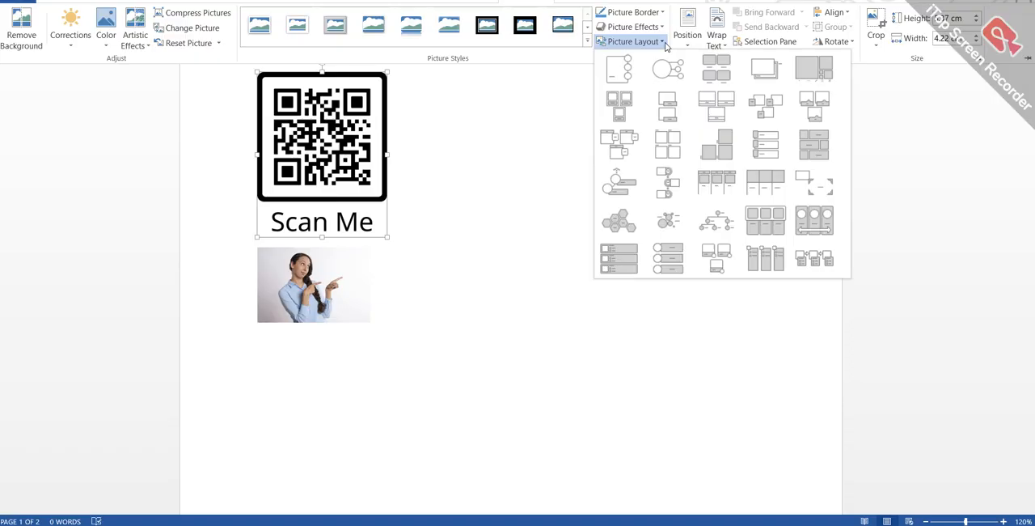
pyautogui.click(816, 185)
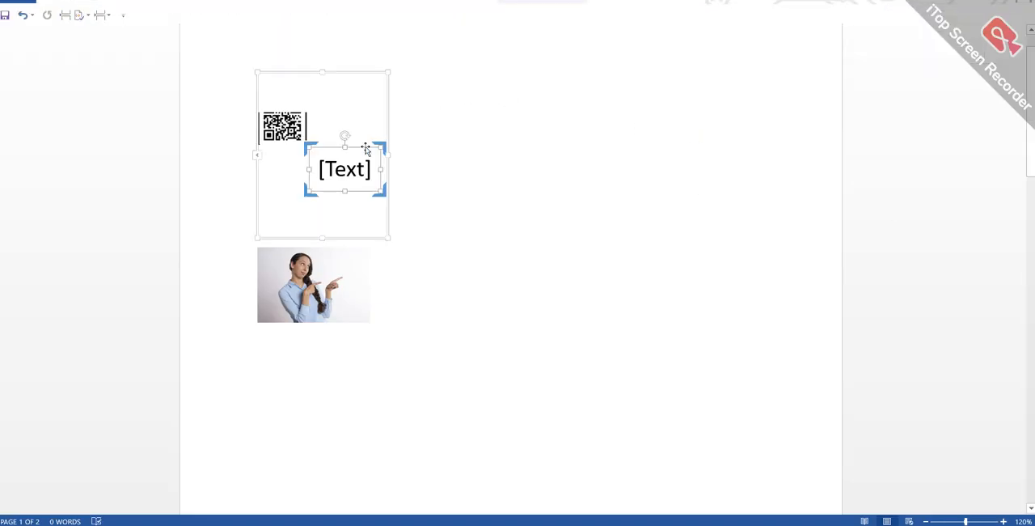
pyautogui.press('Delete')
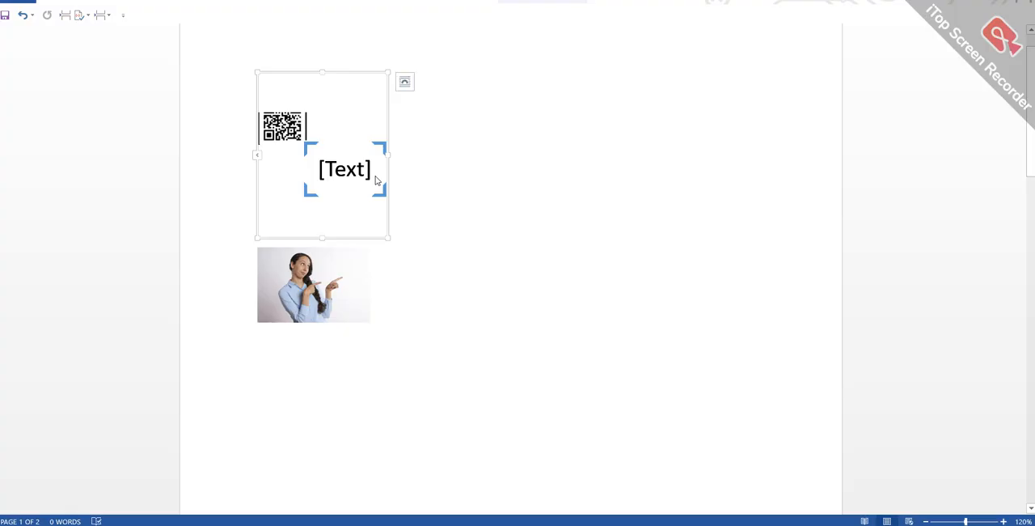
pyautogui.press('Delete')
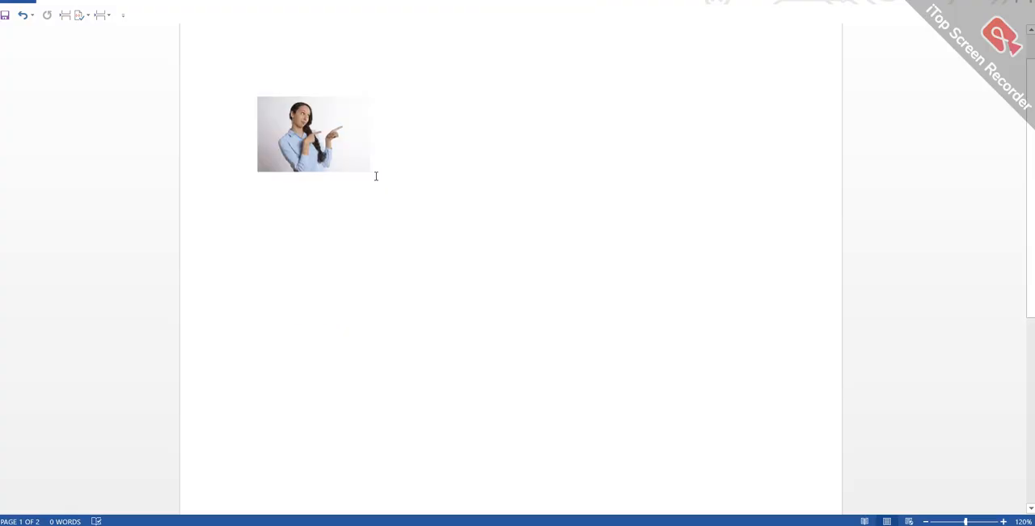
pyautogui.scroll(1, 512, 269)
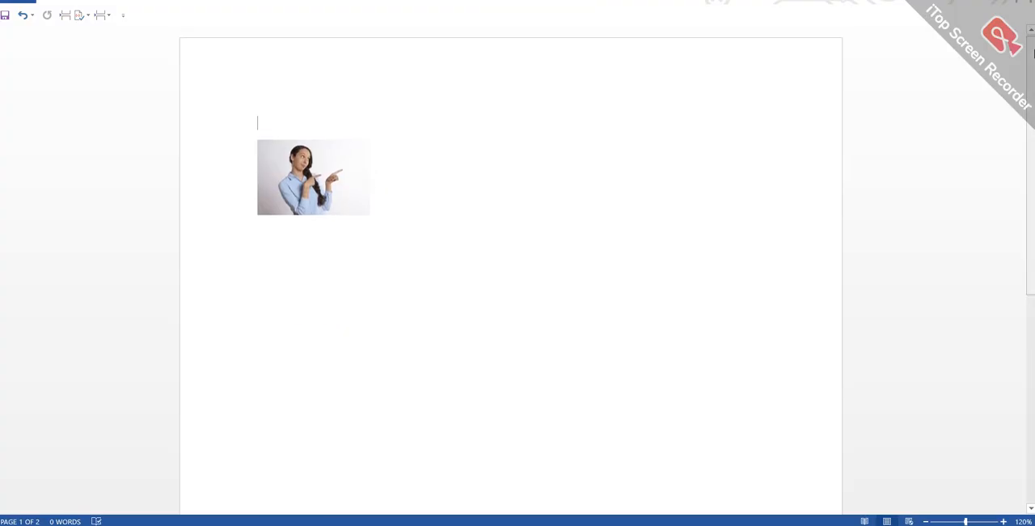
pyautogui.click(23, 15)
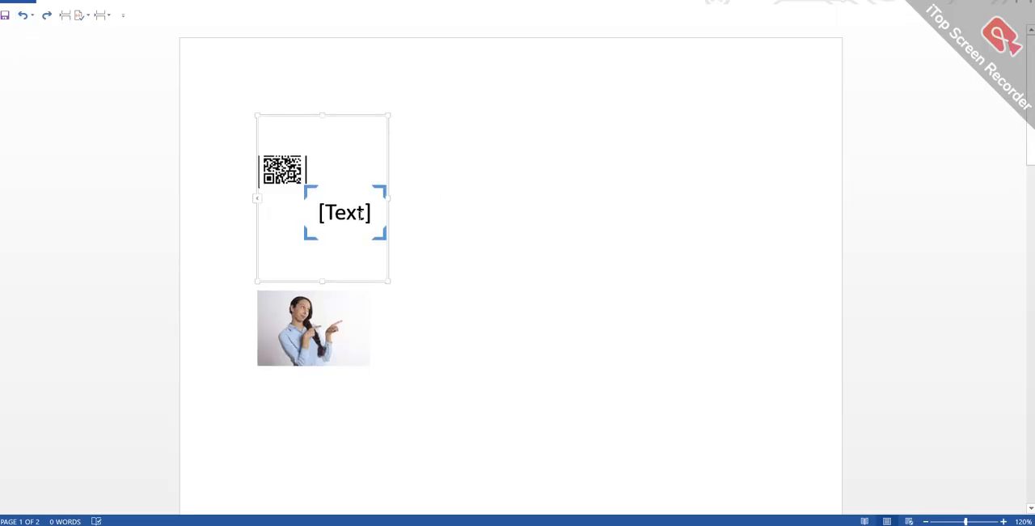
# - Copy the photo of the pointing woman and try to paste it as a picture into the bracketed text frame
pyautogui.click(363, 220)
pyautogui.rightClick(325, 341)
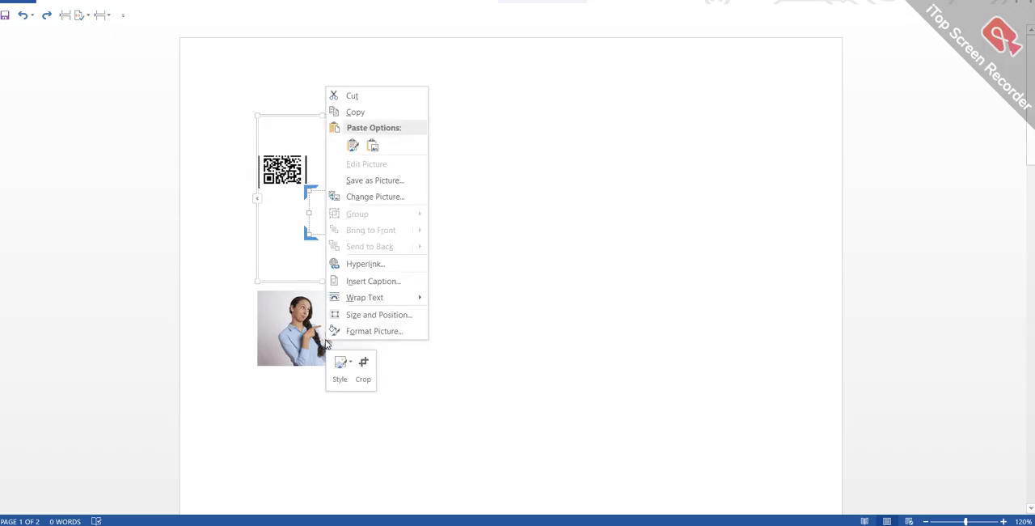
pyautogui.click(380, 114)
pyautogui.click(340, 208)
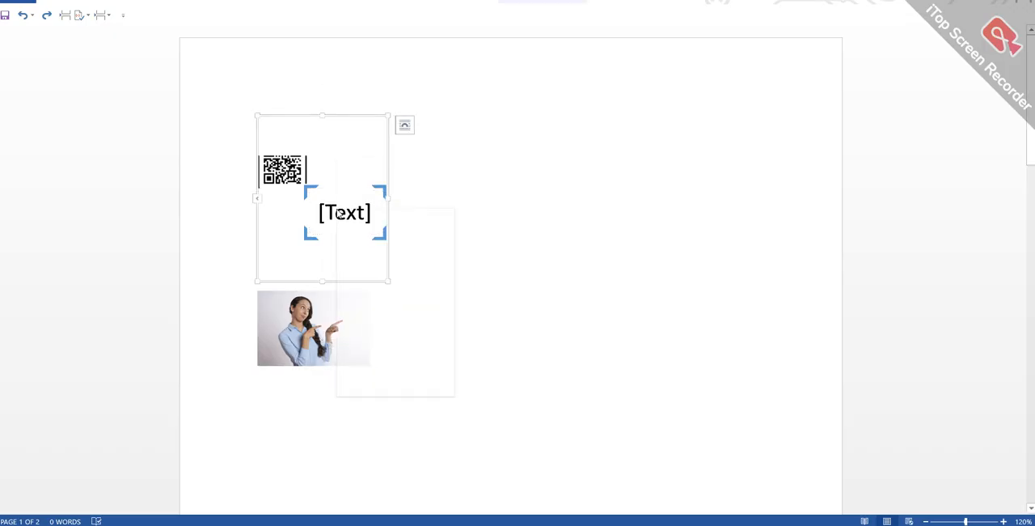
pyautogui.rightClick(339, 210)
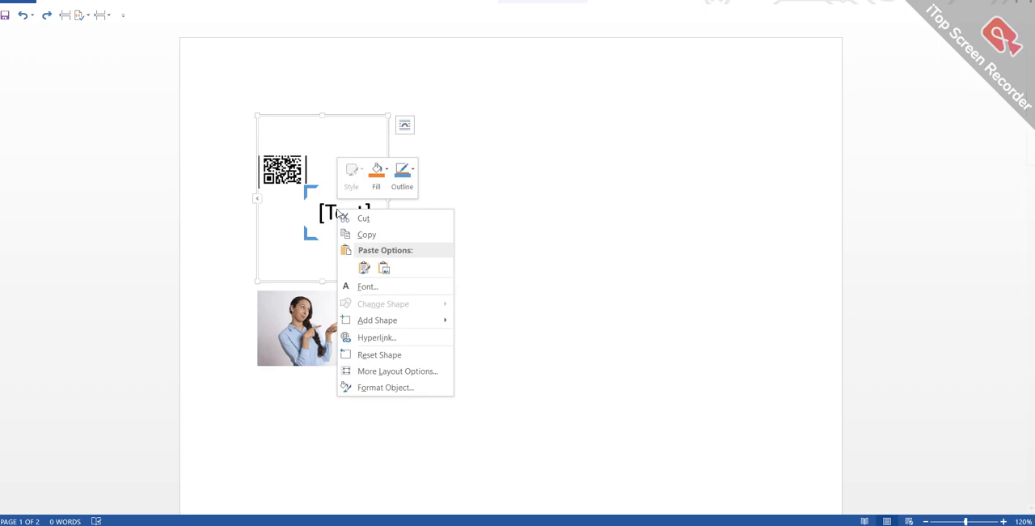
pyautogui.click(383, 268)
pyautogui.moveTo(336, 235); pyautogui.dragTo(453, 206)
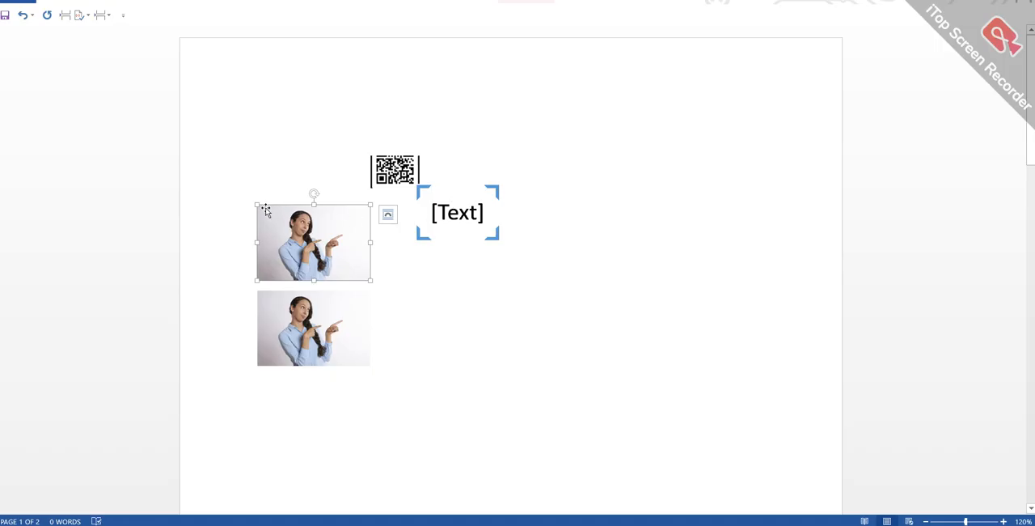
# - Shrink the pasted photo copy to about a third of its width and try to move it into the bracketed text frame
pyautogui.moveTo(257, 203); pyautogui.dragTo(356, 257)
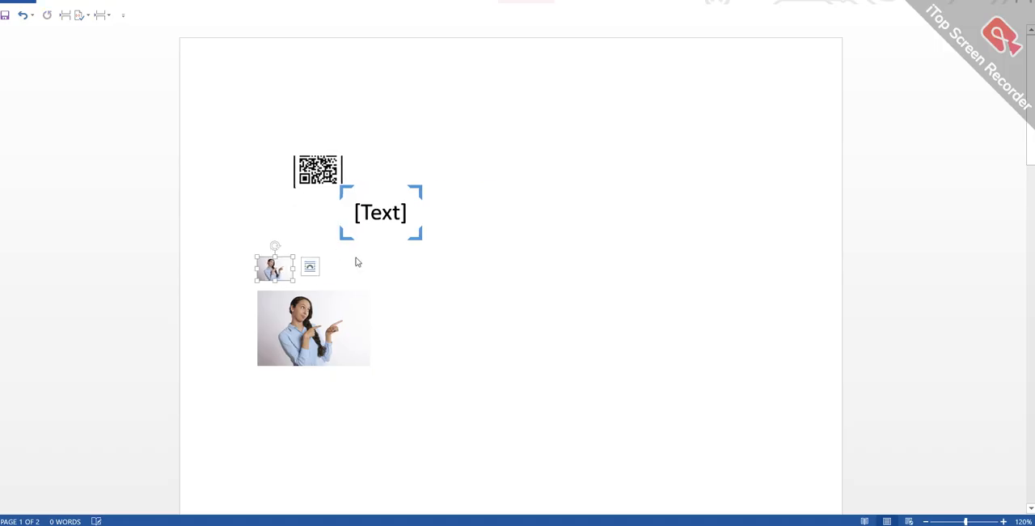
pyautogui.moveTo(284, 266); pyautogui.dragTo(385, 212)
pyautogui.doubleClick(385, 212)
pyautogui.moveTo(271, 269); pyautogui.dragTo(364, 215)
pyautogui.moveTo(270, 269); pyautogui.dragTo(356, 183)
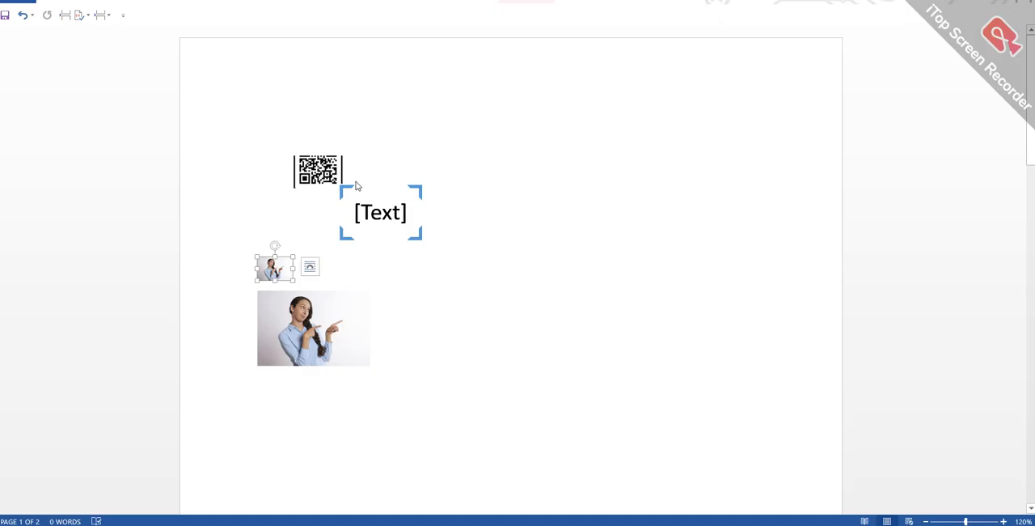
pyautogui.click(531, 283)
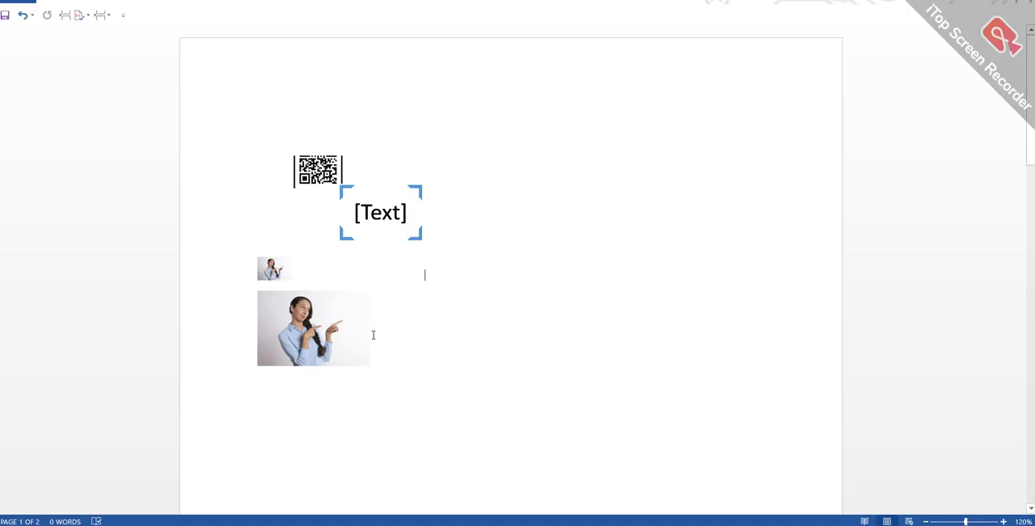
# - Try again to place the woman photo in the emptied bracket frame, pasting it as a picture
pyautogui.click(393, 205)
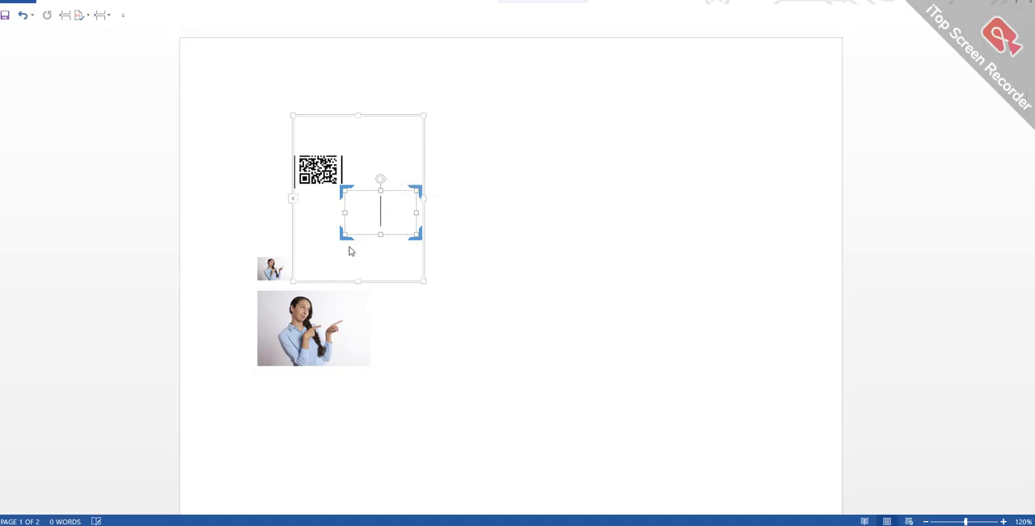
pyautogui.moveTo(277, 271); pyautogui.dragTo(364, 215)
pyautogui.click(368, 212)
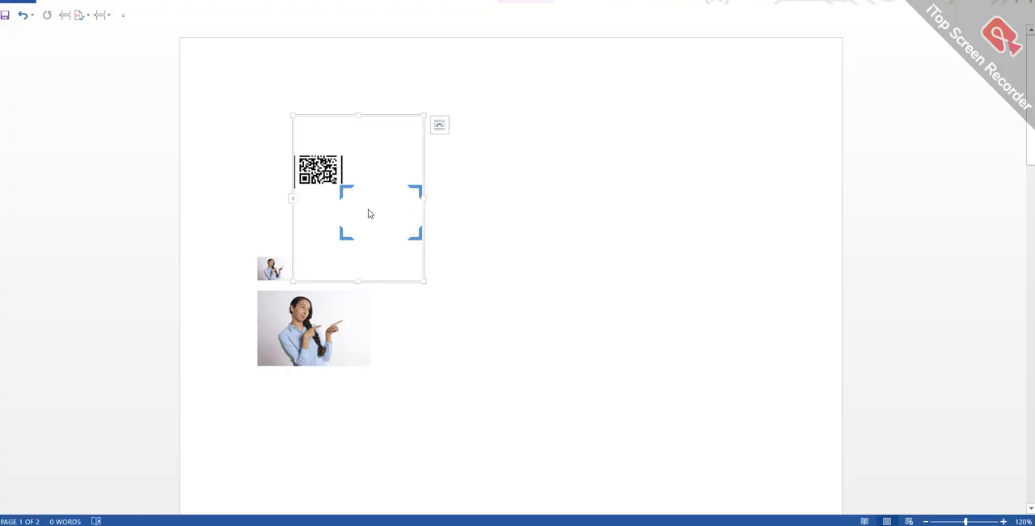
pyautogui.rightClick(368, 214)
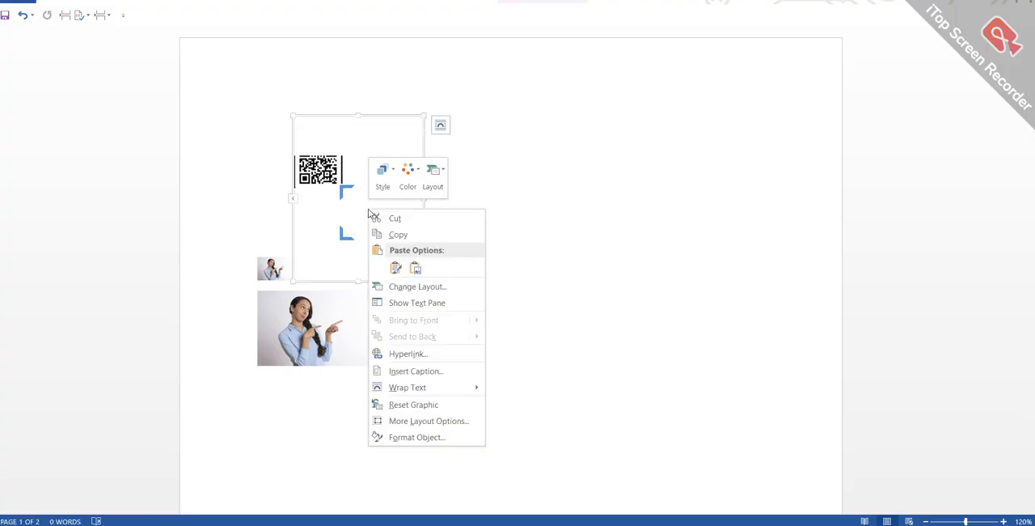
pyautogui.click(416, 270)
pyautogui.moveTo(349, 243); pyautogui.dragTo(446, 222)
# - Move the QR code inside the corner brackets and try to paste the woman photo into the same graphic
pyautogui.moveTo(430, 172); pyautogui.dragTo(488, 210)
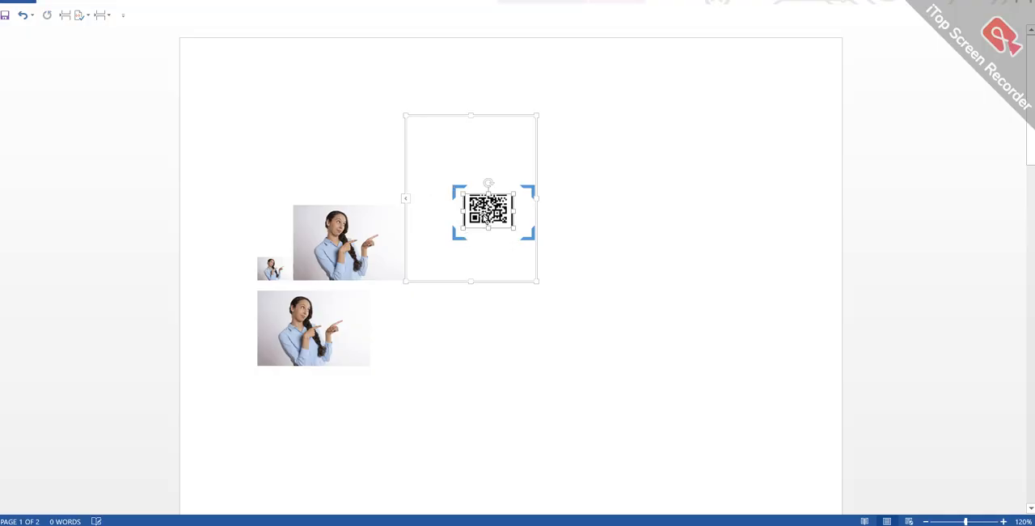
pyautogui.moveTo(341, 241); pyautogui.dragTo(436, 150)
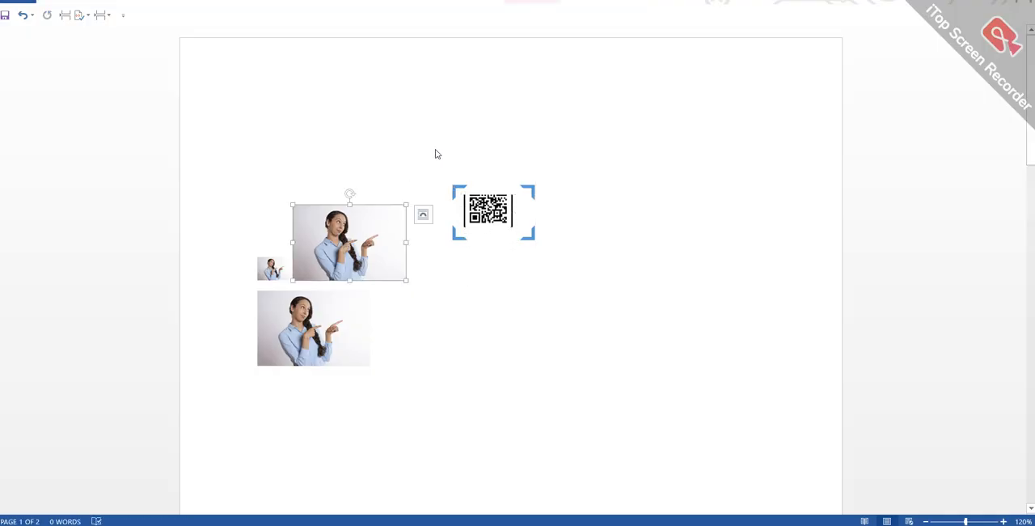
pyautogui.click(431, 132)
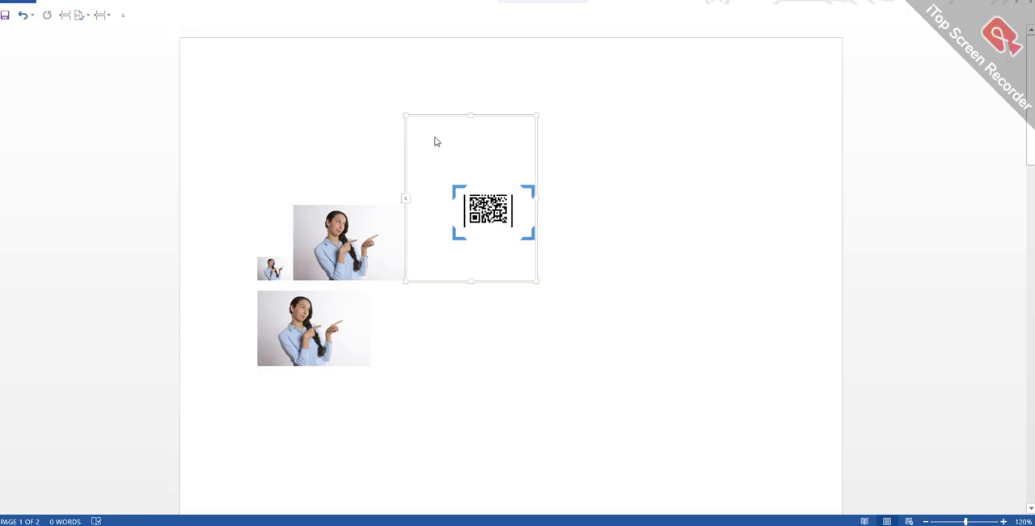
pyautogui.rightClick(435, 142)
pyautogui.click(479, 193)
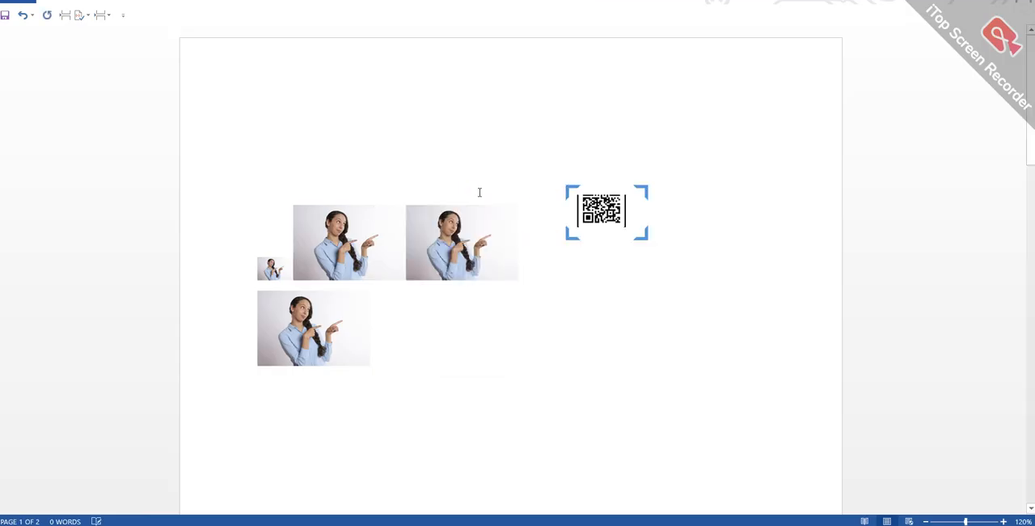
# - Undo the photo pastes, the moves and the picture layout, back to the plain "Scan Me" QR code picture
pyautogui.rightClick(472, 228)
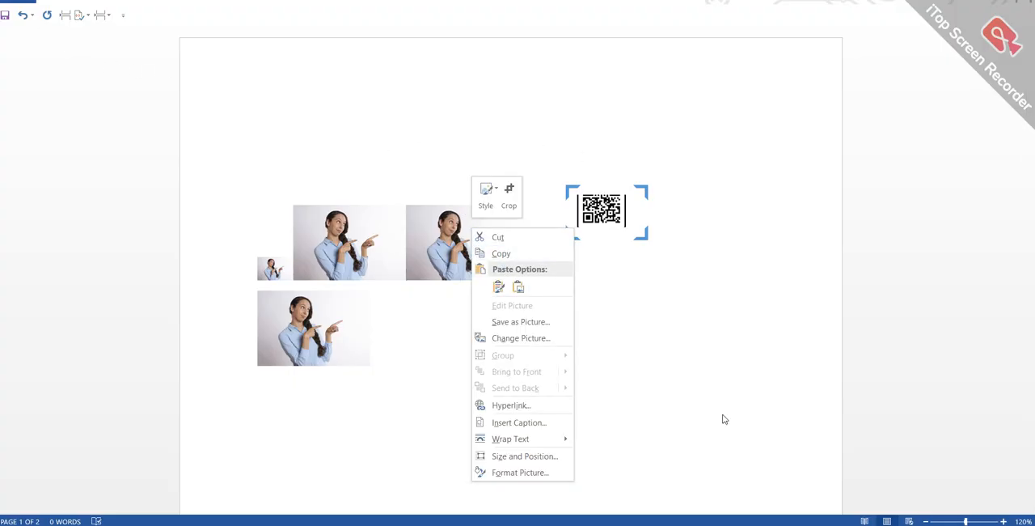
pyautogui.click(24, 15)
pyautogui.click(25, 16)
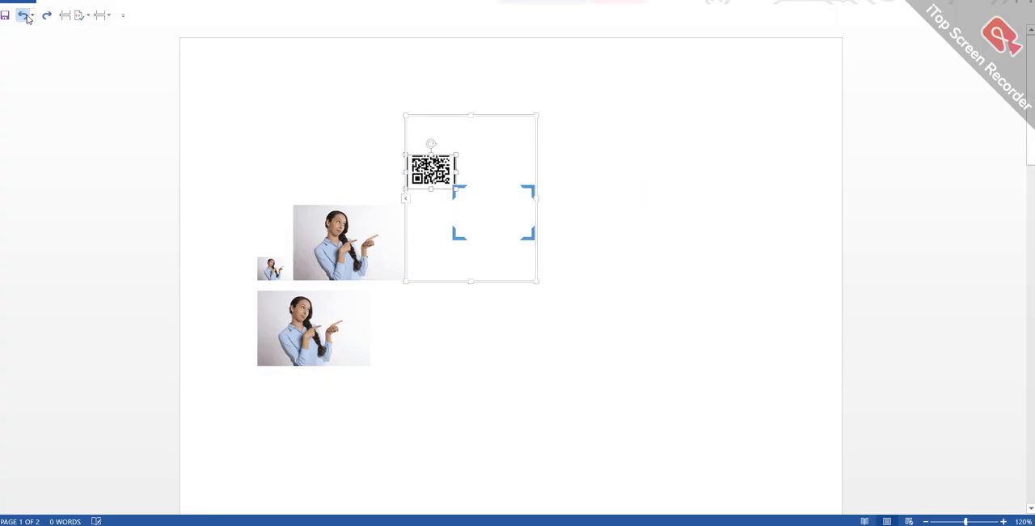
pyautogui.click(25, 16)
pyautogui.click(25, 17)
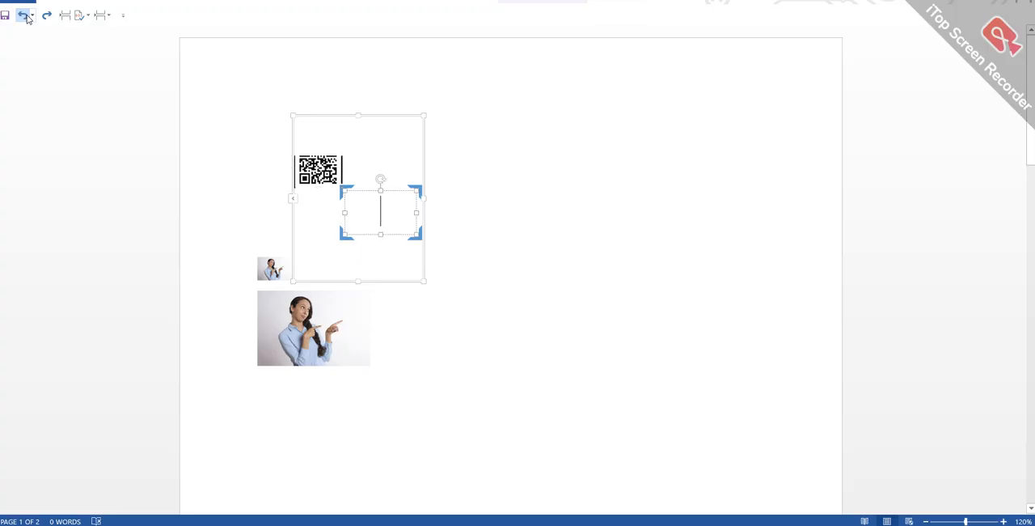
pyautogui.click(25, 16)
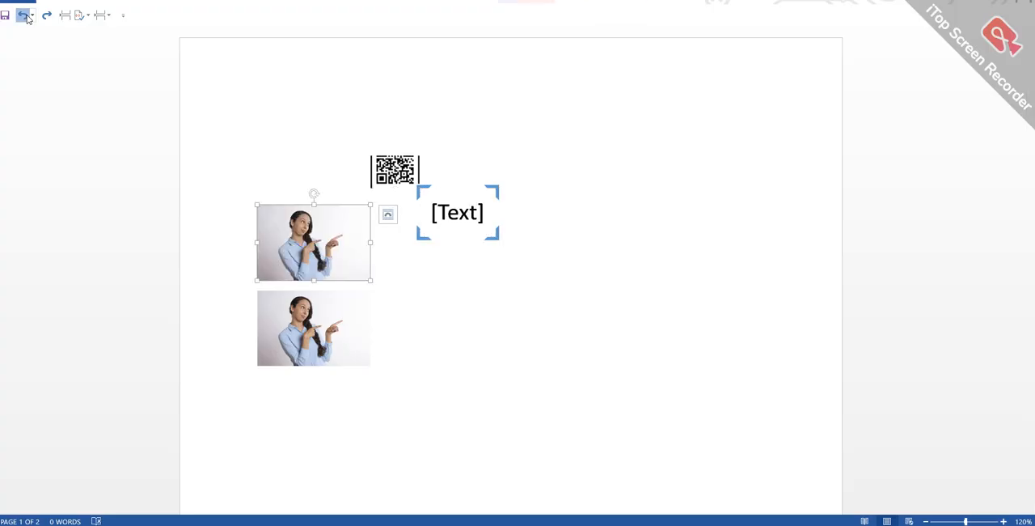
pyautogui.click(25, 16)
pyautogui.click(25, 16)
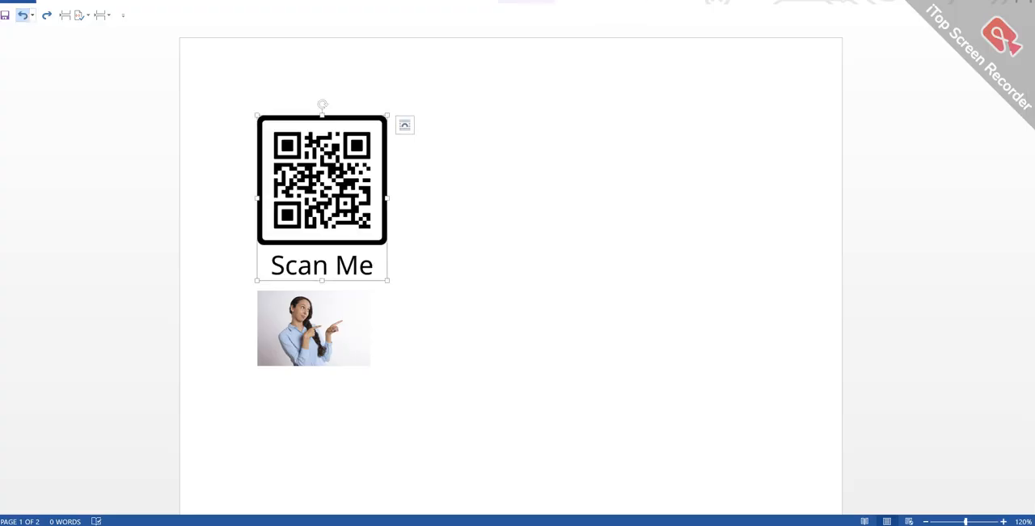
# - Apply the Picture Layout with an offset frame and small caption to the QR code picture and move the woman photo beside it
pyautogui.click(528, 2)
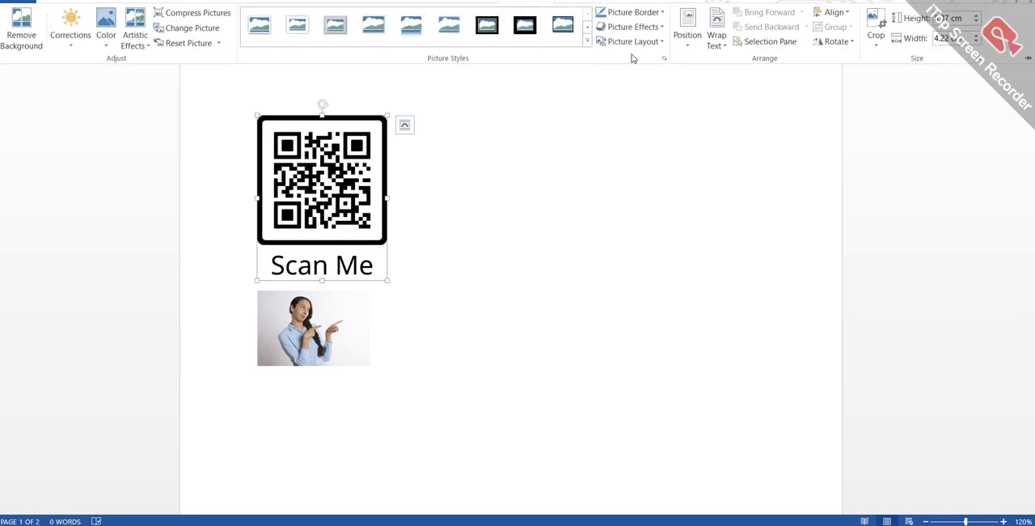
pyautogui.click(660, 46)
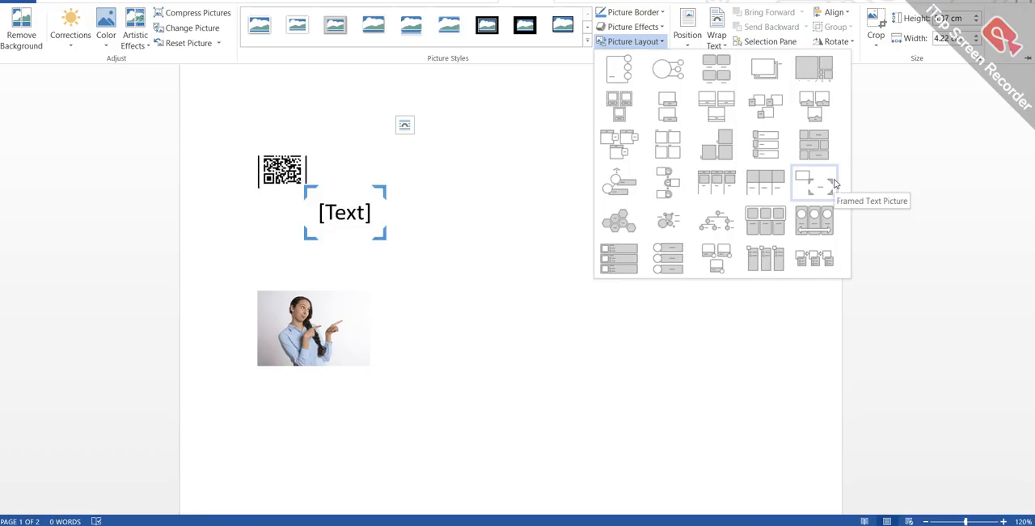
pyautogui.click(765, 64)
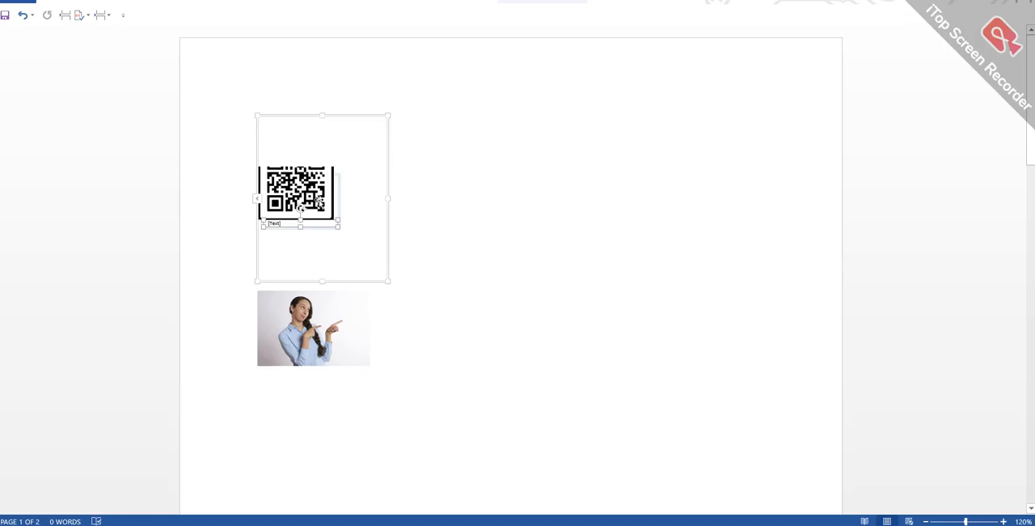
pyautogui.moveTo(320, 196)
pyautogui.mouseDown()
pyautogui.moveTo(317, 162)
pyautogui.moveTo(324, 206)
pyautogui.mouseUp()
pyautogui.moveTo(316, 317); pyautogui.dragTo(335, 164)
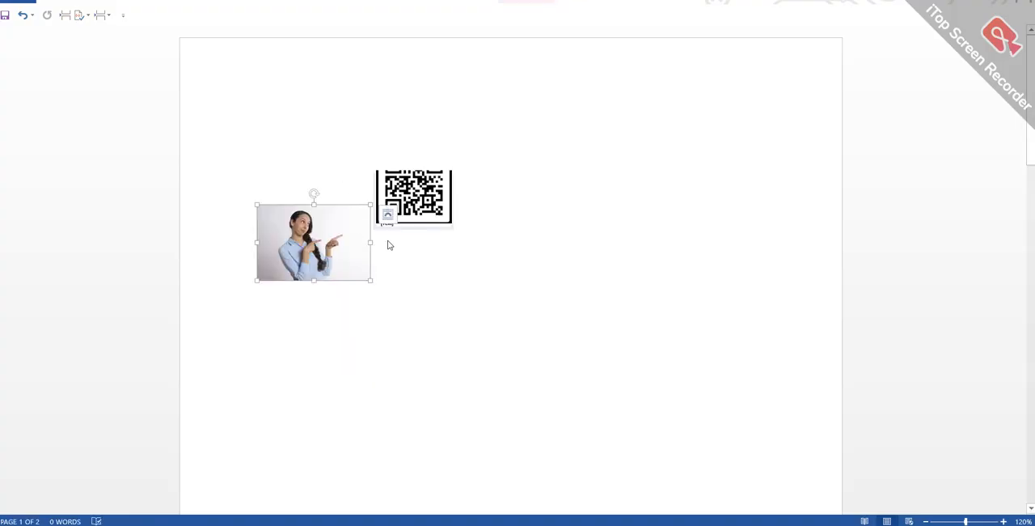
# - Move the QR code down out of its offset frame and try to place the woman photo in the freed area
pyautogui.click(405, 214)
pyautogui.click(407, 213)
pyautogui.moveTo(406, 223); pyautogui.dragTo(406, 256)
pyautogui.moveTo(314, 245); pyautogui.dragTo(396, 192)
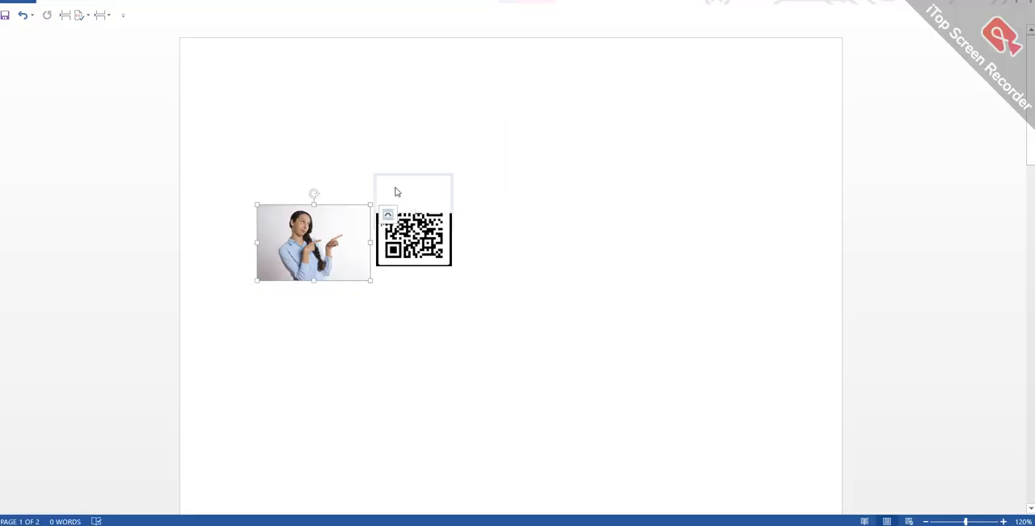
# - Copy the woman photo and try to paste it as a picture into the QR code graphic's frame
pyautogui.rightClick(331, 232)
pyautogui.click(359, 252)
pyautogui.click(407, 196)
pyautogui.rightClick(407, 196)
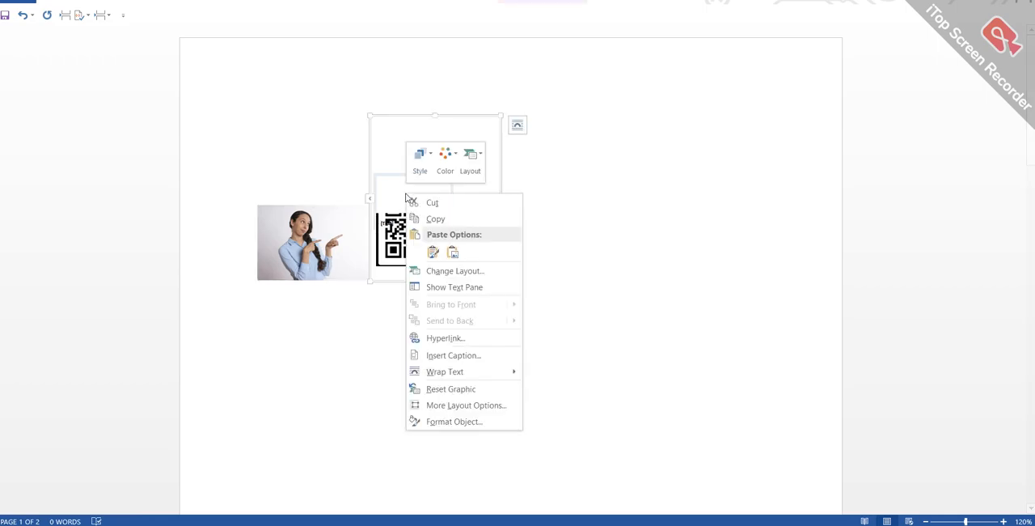
pyautogui.click(452, 252)
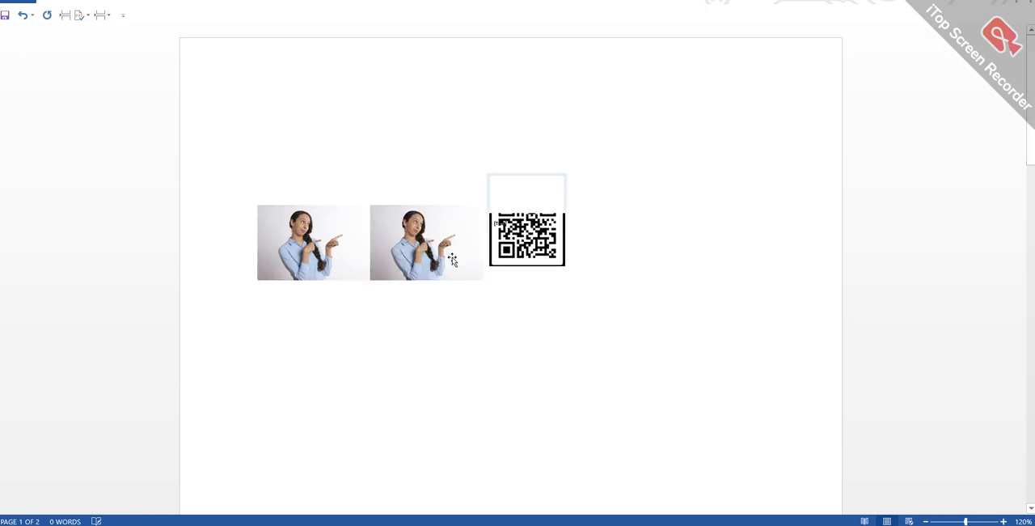
# - Move the empty frame above the QR code and try to paste the woman photo into it
pyautogui.click(511, 199)
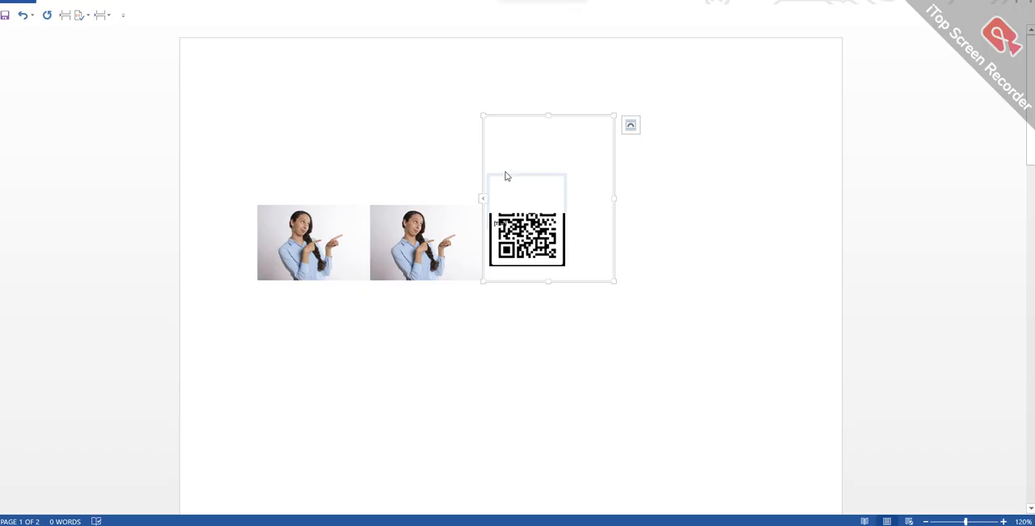
pyautogui.moveTo(518, 173); pyautogui.dragTo(514, 121)
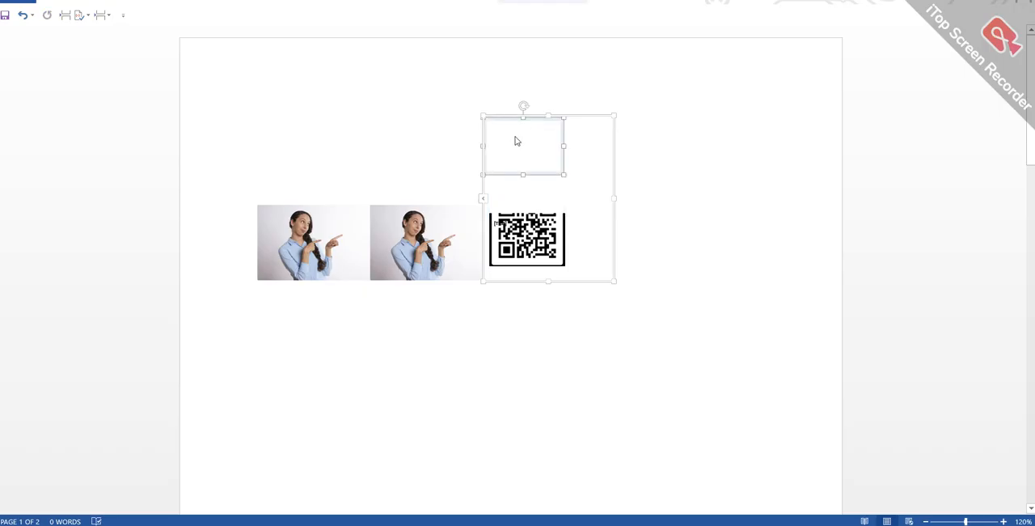
pyautogui.rightClick(517, 142)
pyautogui.click(564, 195)
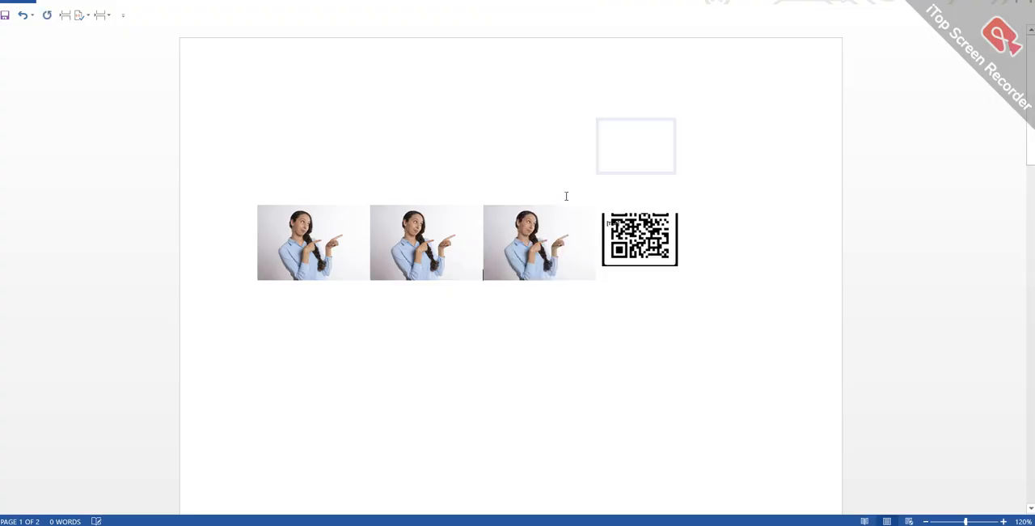
# - Undo the last photo paste and the move of the empty frame
pyautogui.click(636, 162)
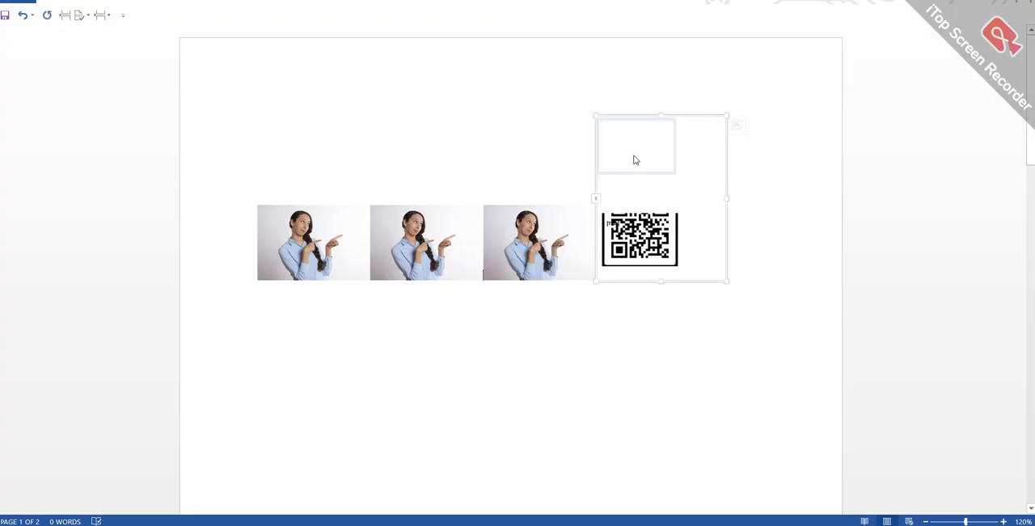
pyautogui.click(24, 15)
pyautogui.click(27, 17)
pyautogui.click(27, 17)
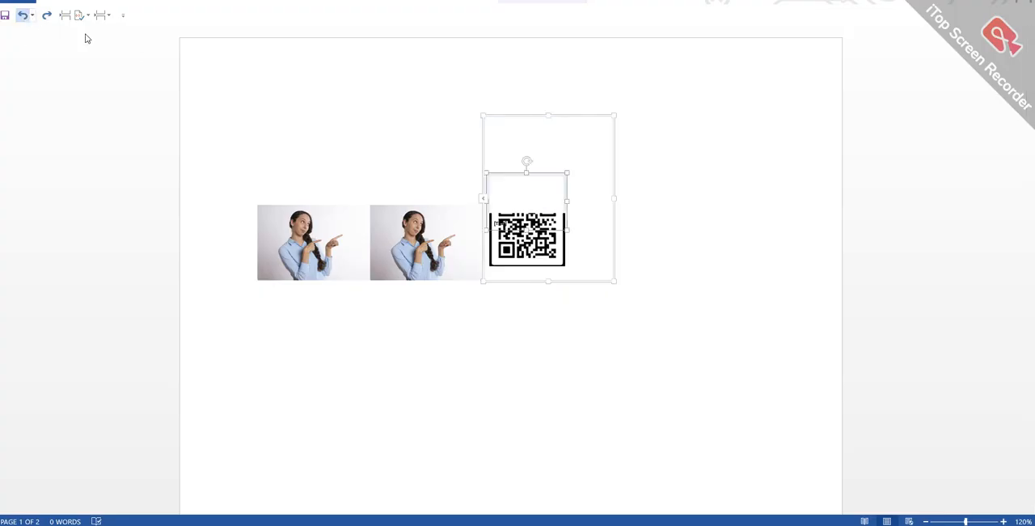
# - Move the QR code above the empty frame and try to paste the woman photo as a picture into that frame
pyautogui.moveTo(522, 249); pyautogui.dragTo(523, 135)
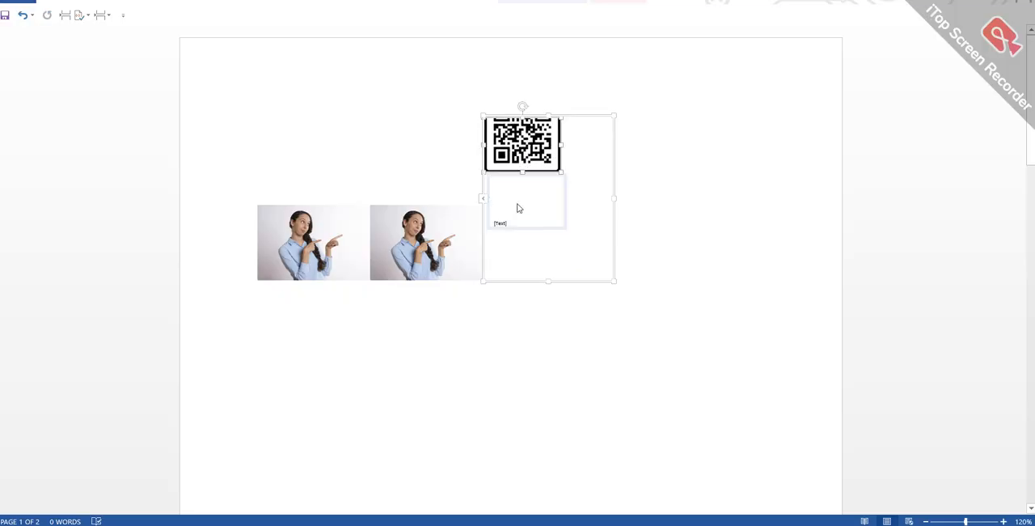
pyautogui.click(508, 226)
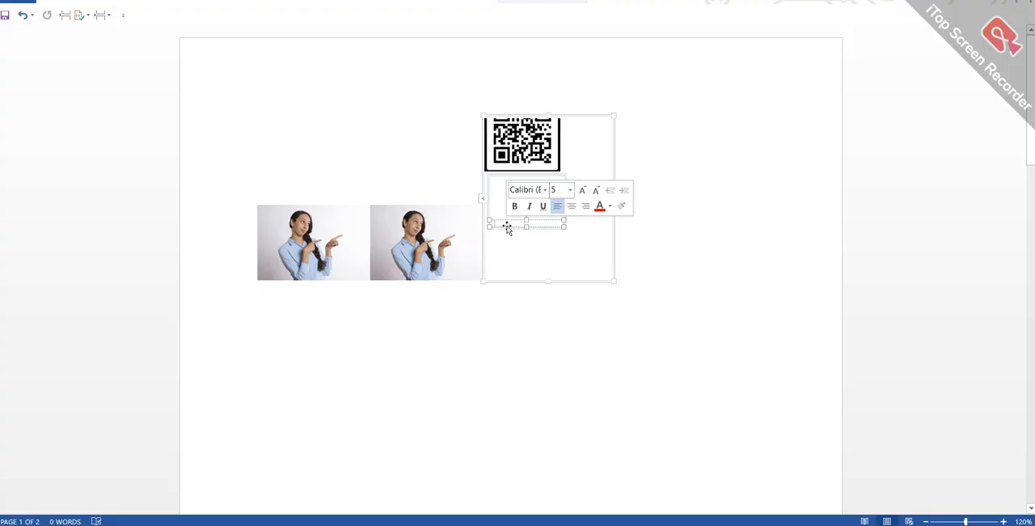
pyautogui.click(498, 201)
pyautogui.rightClick(499, 199)
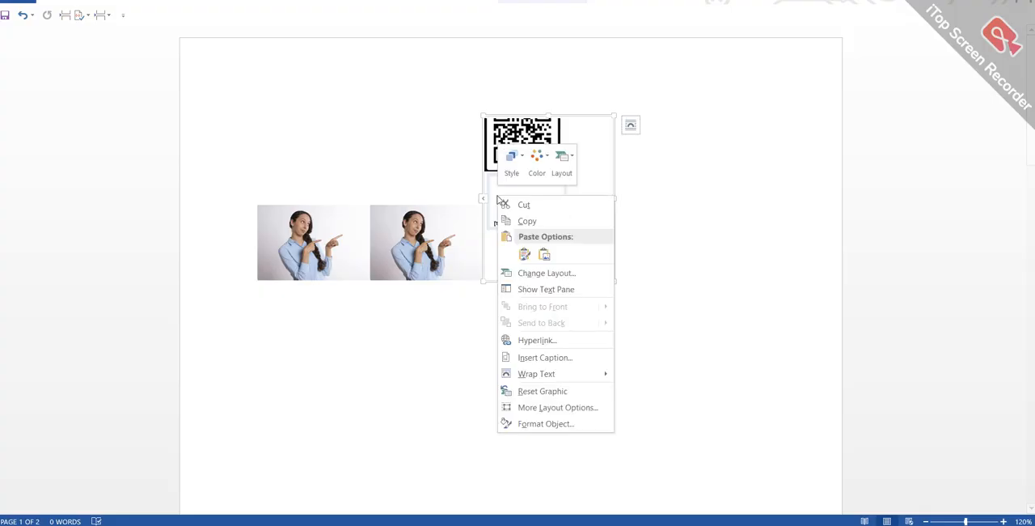
pyautogui.click(546, 256)
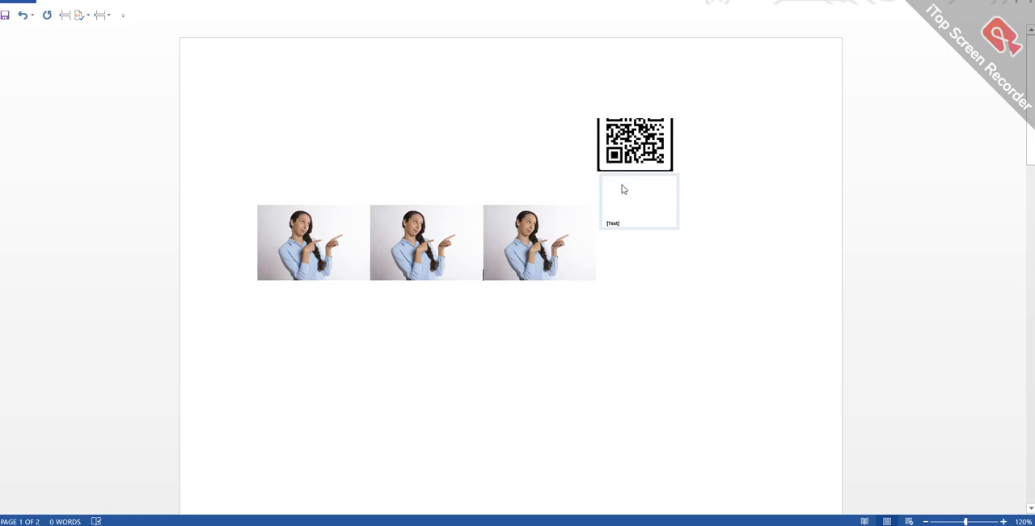
# - Move the QR code back down onto the empty frame and deselect the graphic
pyautogui.click(626, 157)
pyautogui.moveTo(626, 158); pyautogui.dragTo(616, 216)
pyautogui.click(617, 370)
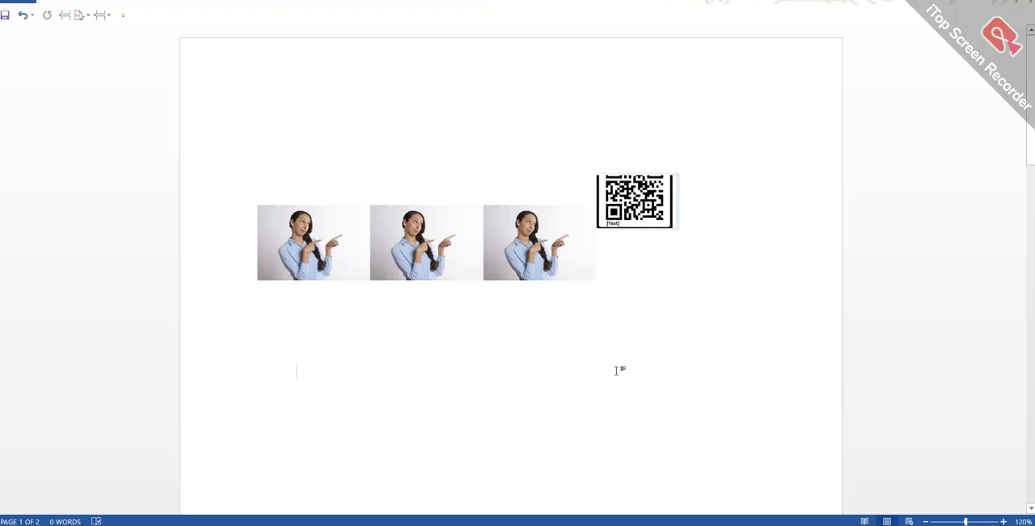
# - Widen the frame of the QR code graphic and try to paste the woman photo as a picture into its empty shape
pyautogui.click(612, 208)
pyautogui.moveTo(612, 209); pyautogui.dragTo(570, 215)
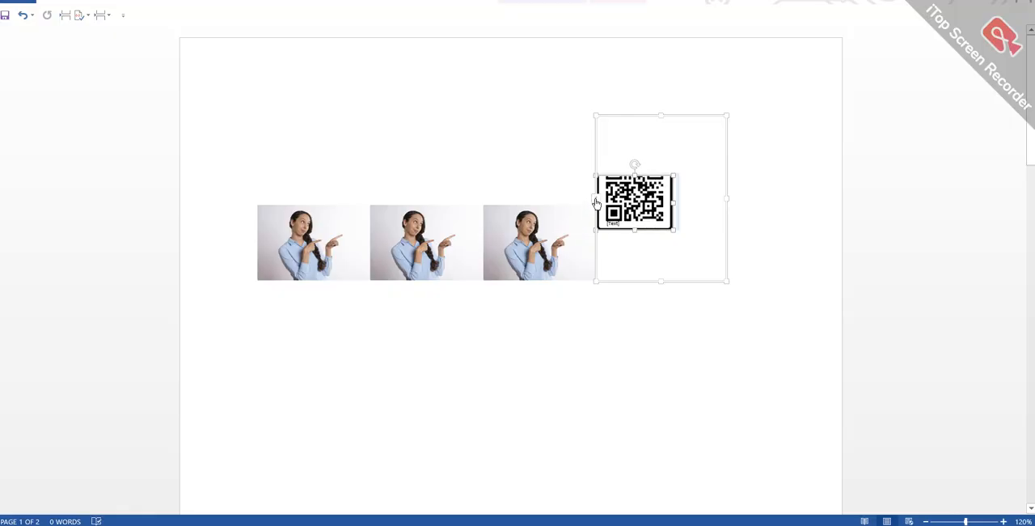
pyautogui.moveTo(595, 202); pyautogui.dragTo(542, 201)
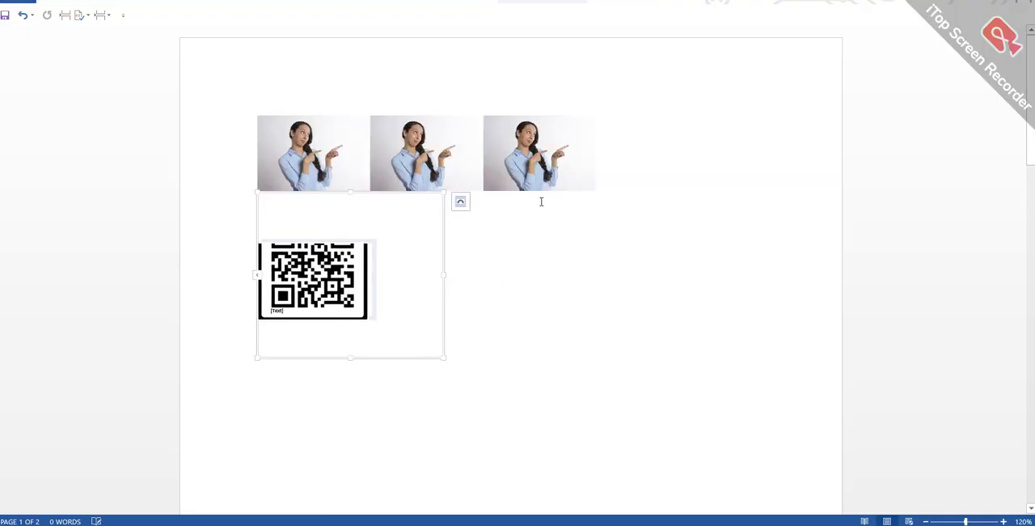
pyautogui.click(372, 301)
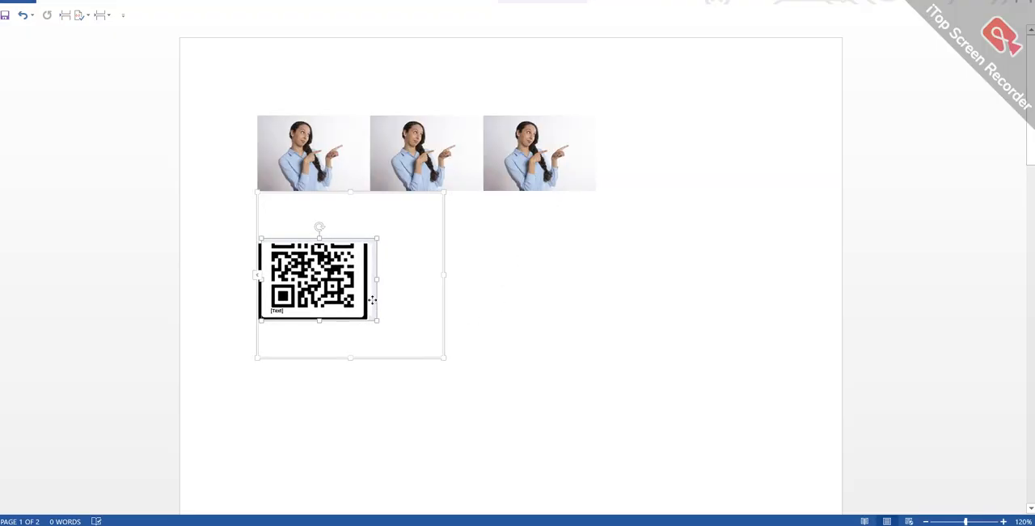
pyautogui.rightClick(372, 301)
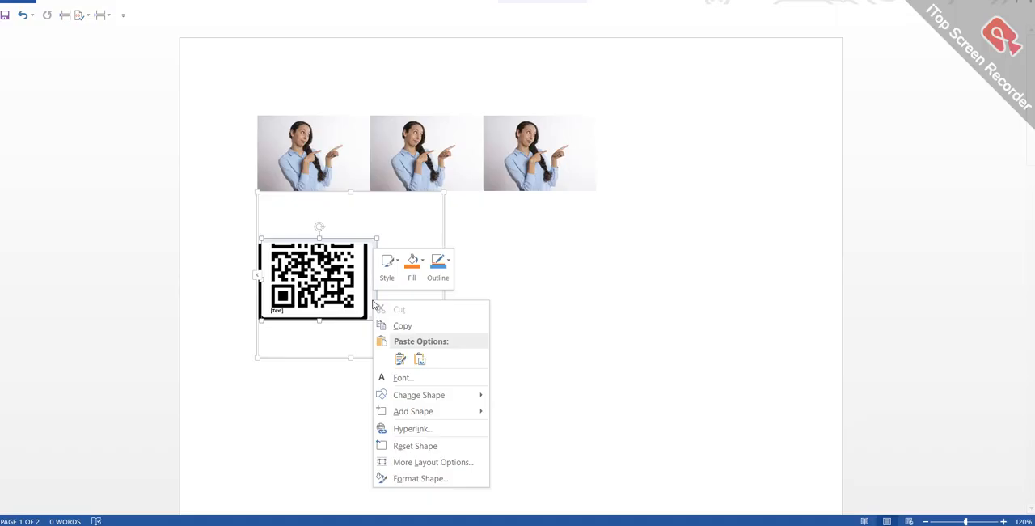
pyautogui.click(420, 361)
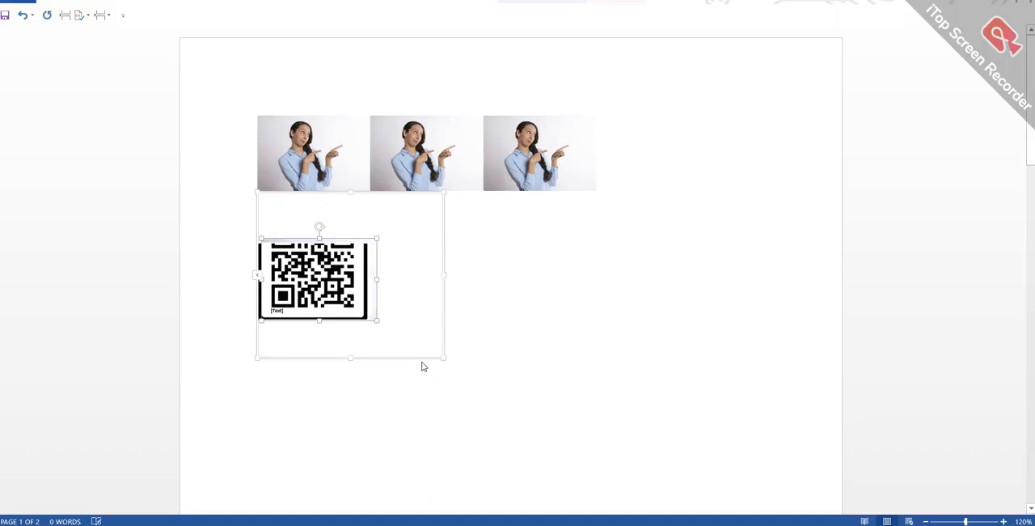
# - Replace the middle woman photo with the copied QR code picture and crop off its "Scan Me" caption
pyautogui.click(421, 146)
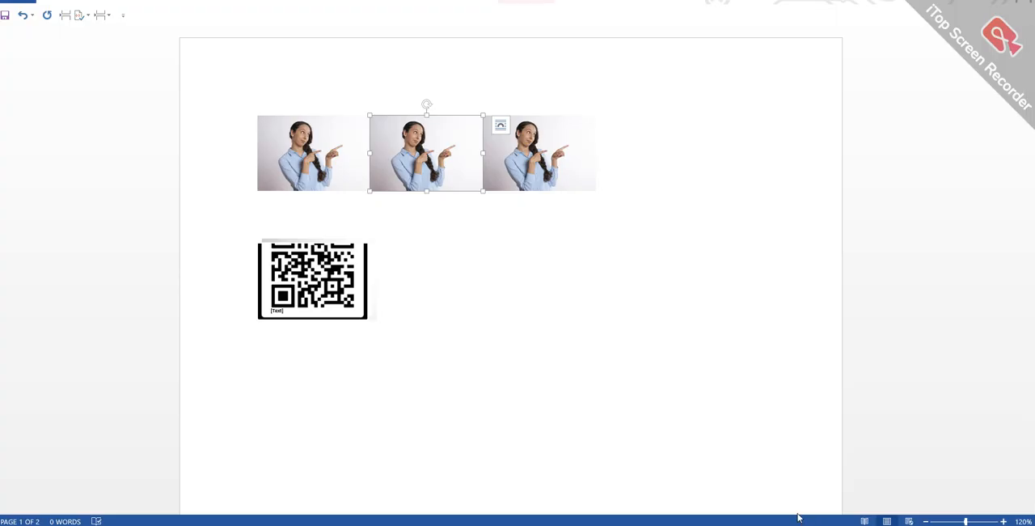
pyautogui.hotkey('ctrl', 'v')
pyautogui.click(526, 2)
pyautogui.click(883, 22)
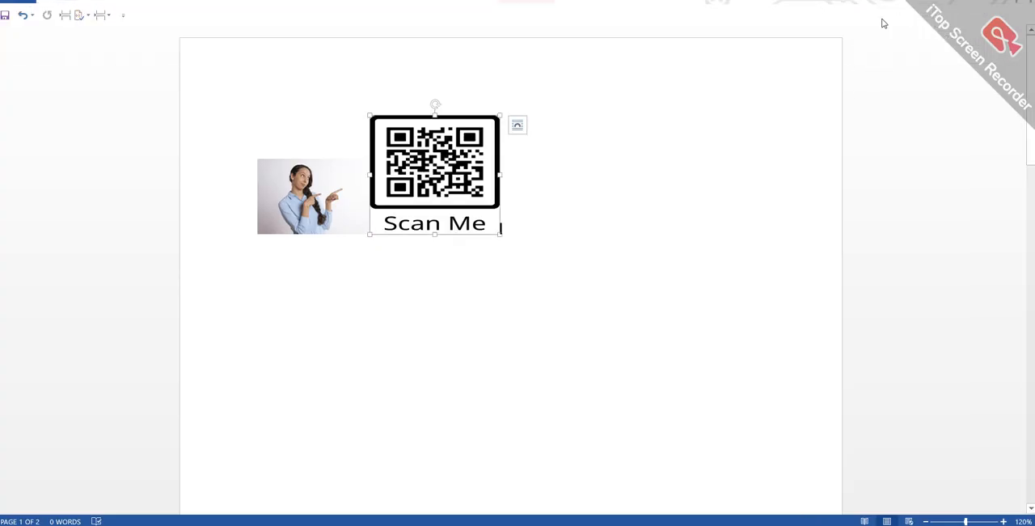
pyautogui.click(435, 233)
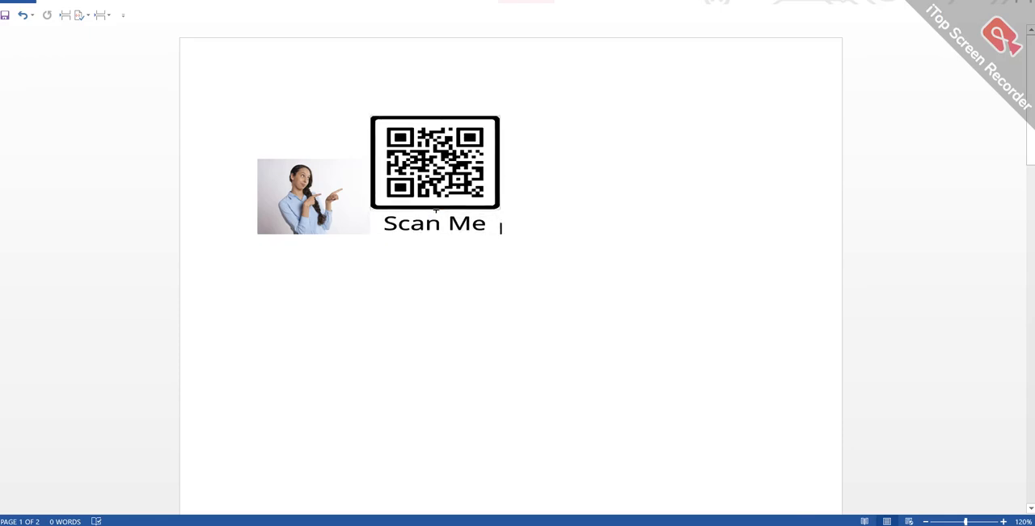
pyautogui.click(435, 210)
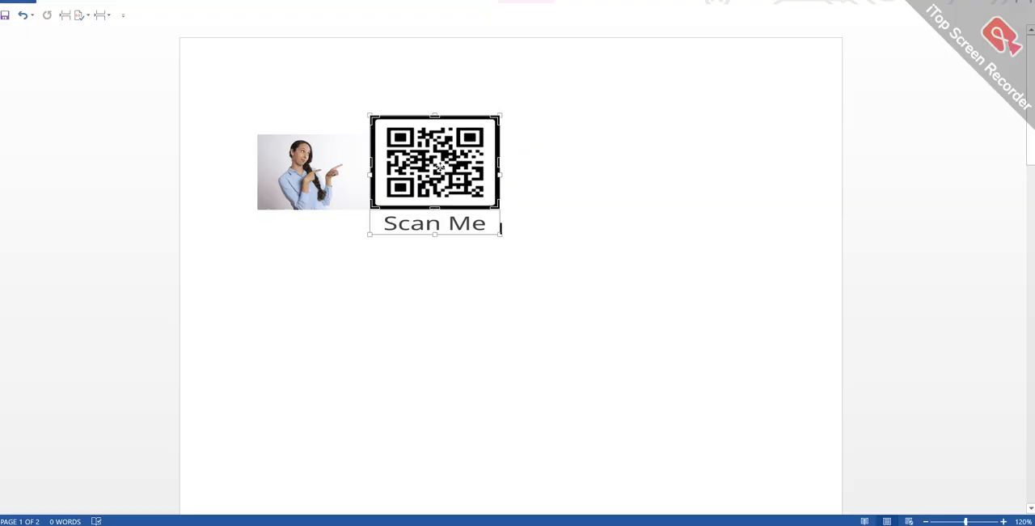
pyautogui.click(525, 2)
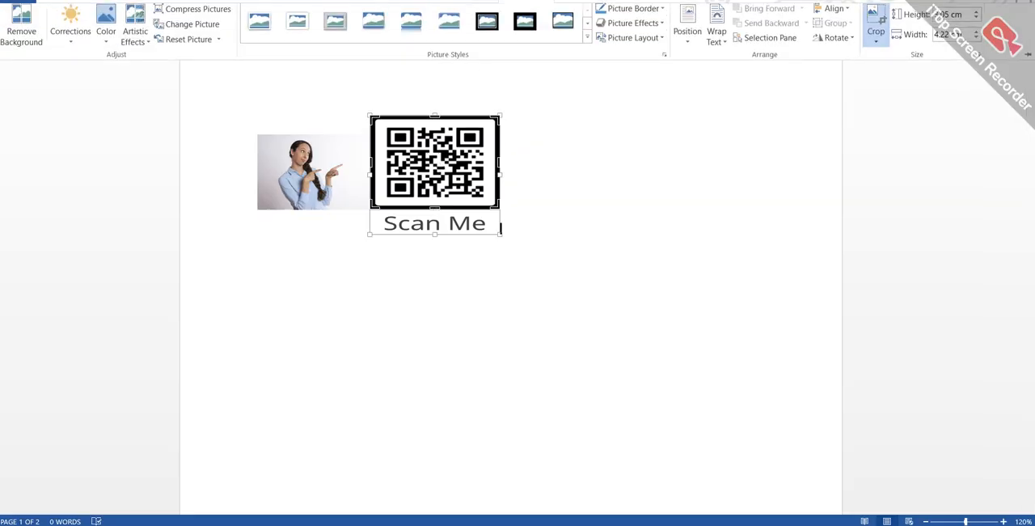
pyautogui.click(882, 21)
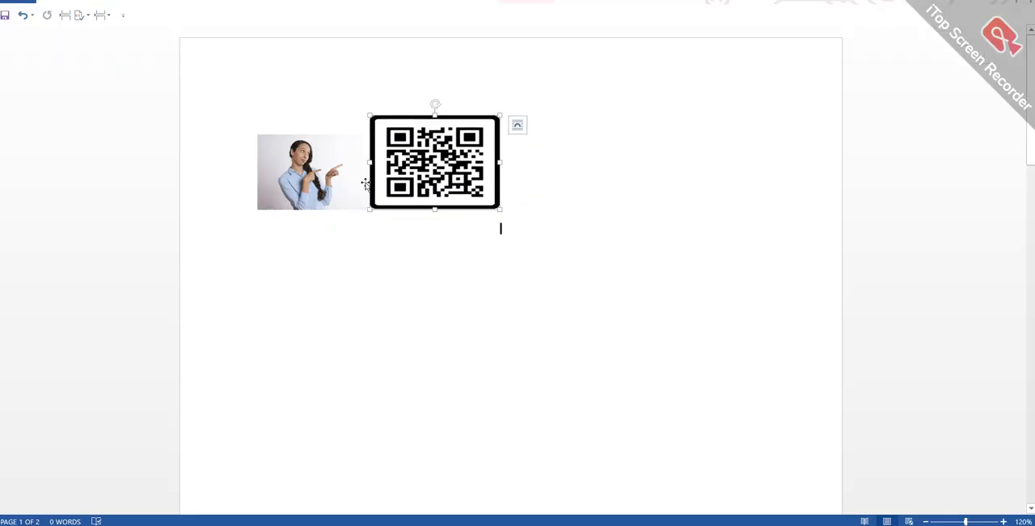
# - Crop both sides of the woman photo beside the QR code to a width of about 2.5 cm
pyautogui.click(330, 190)
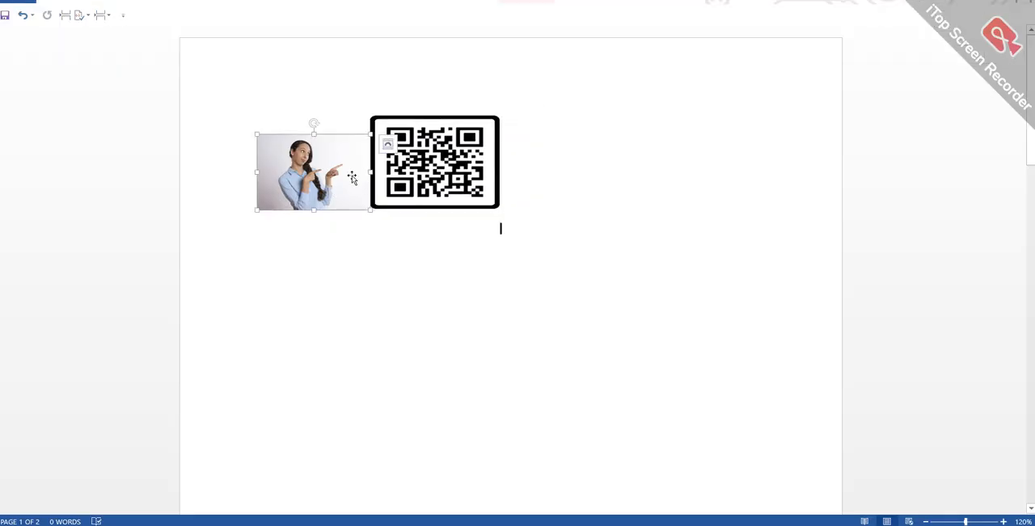
pyautogui.click(517, 3)
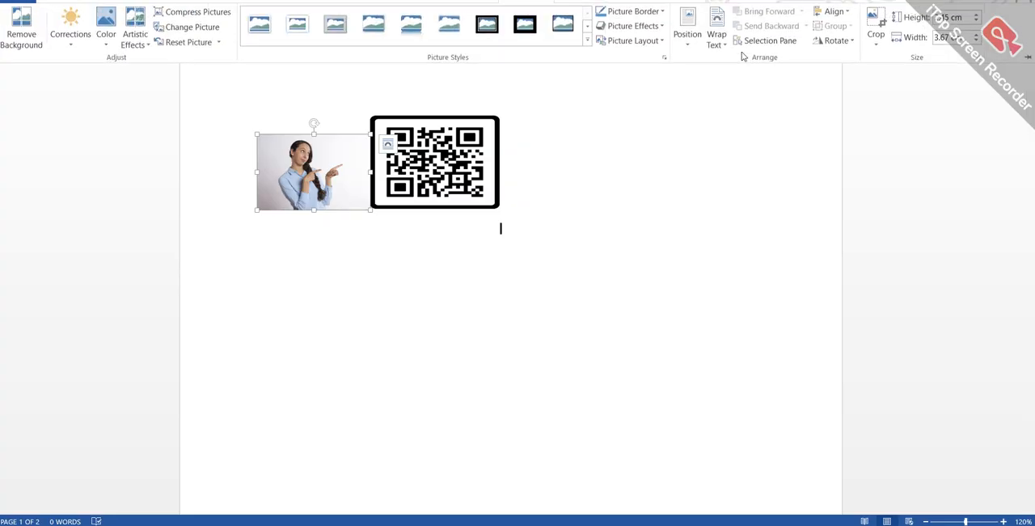
pyautogui.click(876, 45)
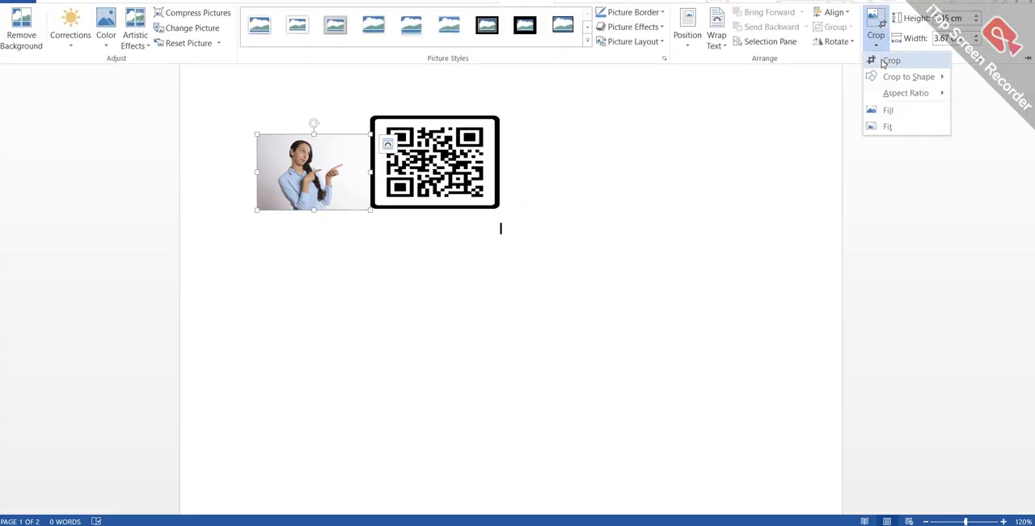
pyautogui.click(890, 61)
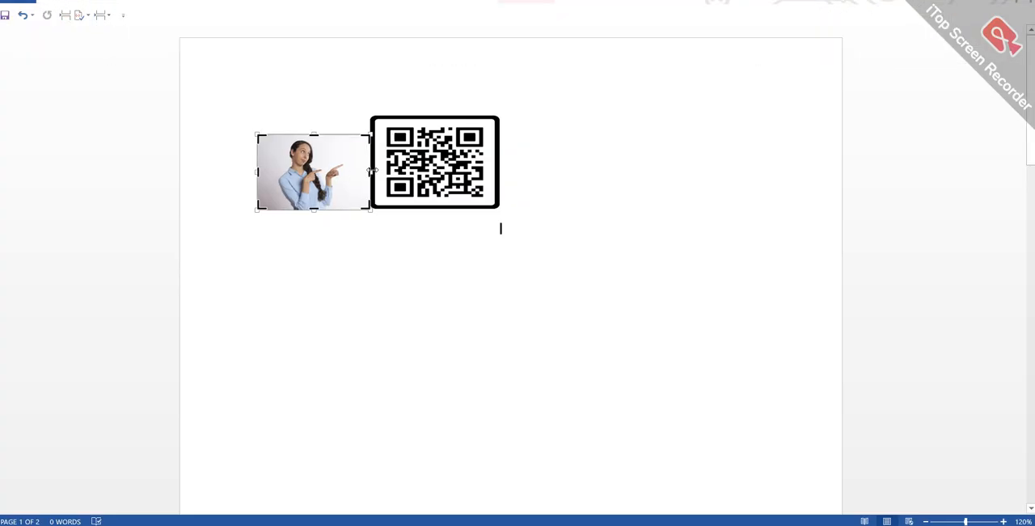
pyautogui.moveTo(370, 171); pyautogui.dragTo(349, 179)
pyautogui.moveTo(258, 171); pyautogui.dragTo(271, 174)
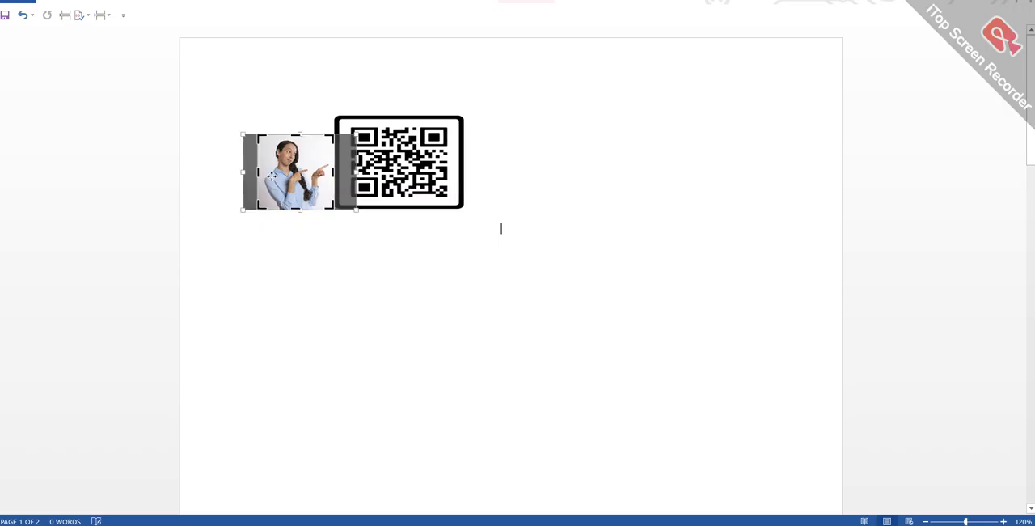
pyautogui.click(521, 25)
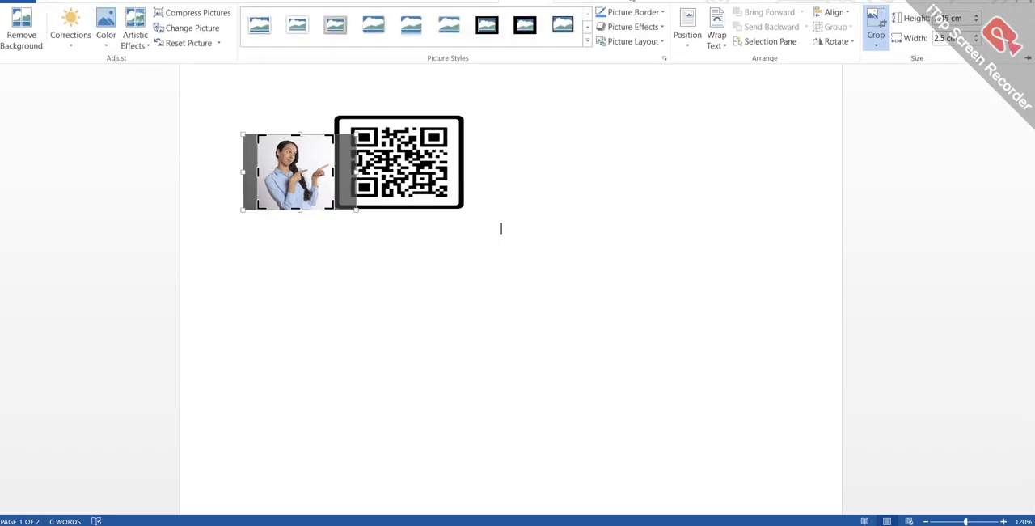
pyautogui.click(877, 19)
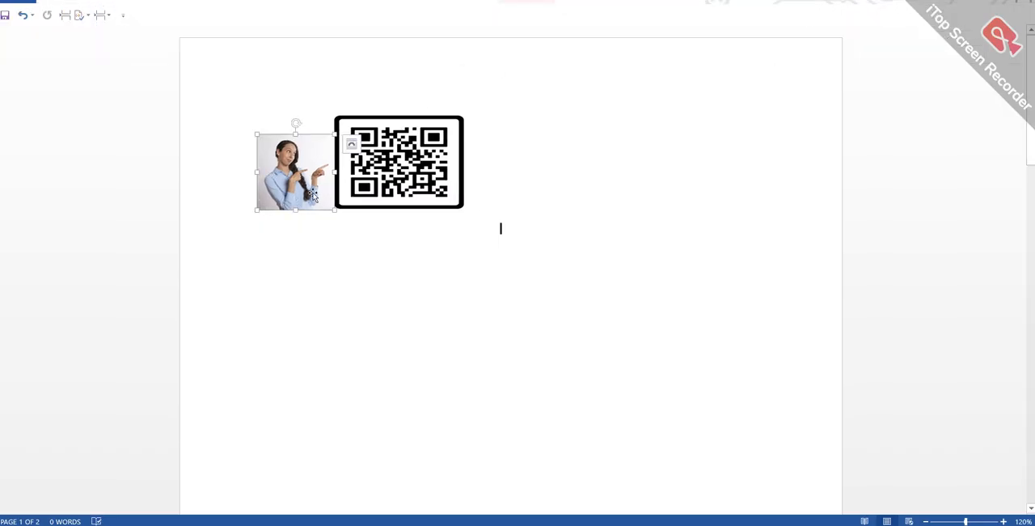
# - Stretch the woman photo taller and wider and make the QR code beside it taller
pyautogui.moveTo(296, 210); pyautogui.dragTo(309, 286)
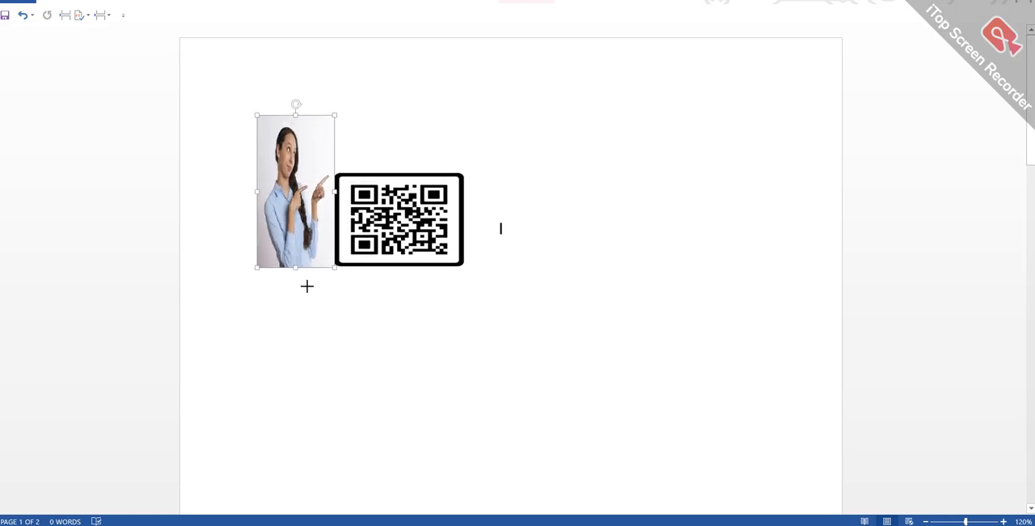
pyautogui.moveTo(403, 195); pyautogui.dragTo(395, 107)
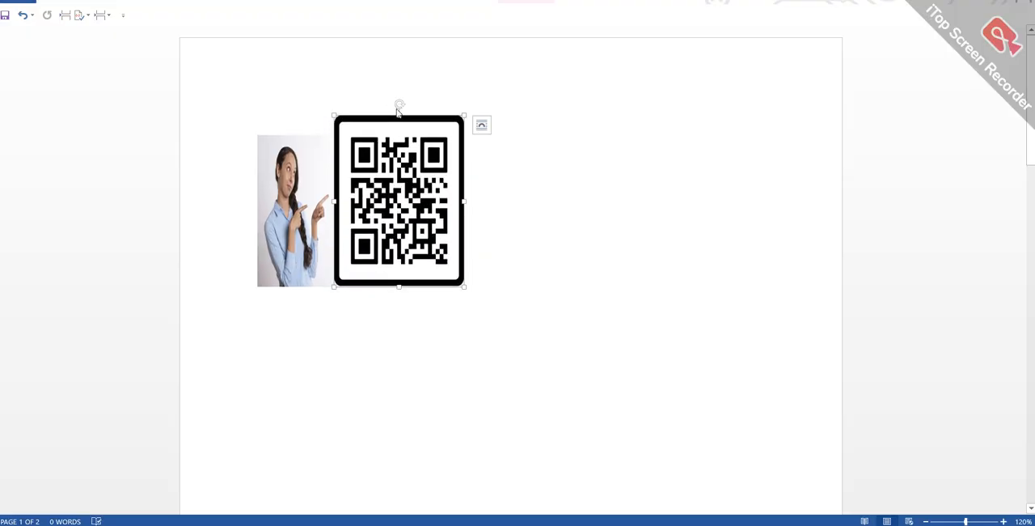
pyautogui.click(302, 205)
pyautogui.moveTo(257, 210); pyautogui.dragTo(118, 211)
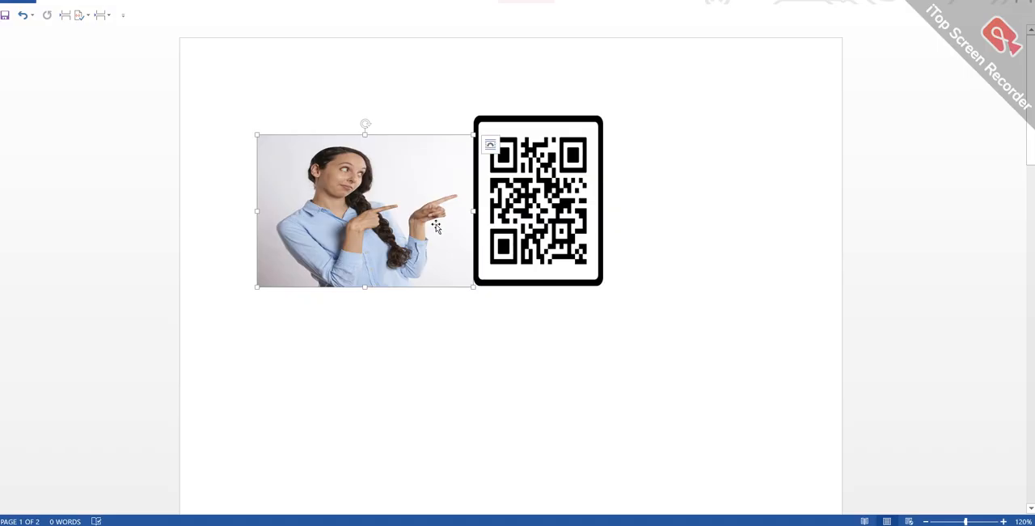
pyautogui.moveTo(518, 186); pyautogui.dragTo(440, 148)
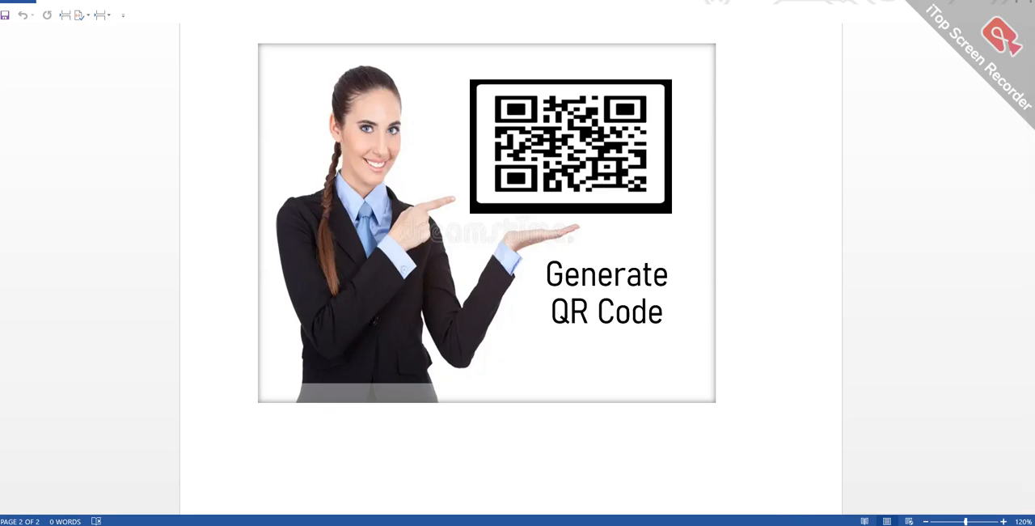
# - Capture the finished "Generate QR Code" picture on page 2 with a rectangular screen snip and open it in Snip & Sketch
pyautogui.click(1021, 524)
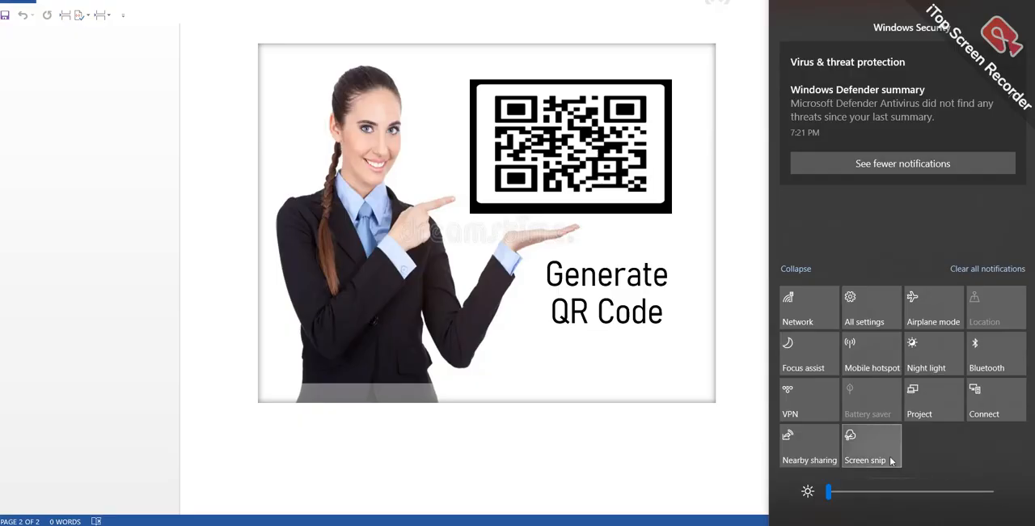
pyautogui.click(648, 453)
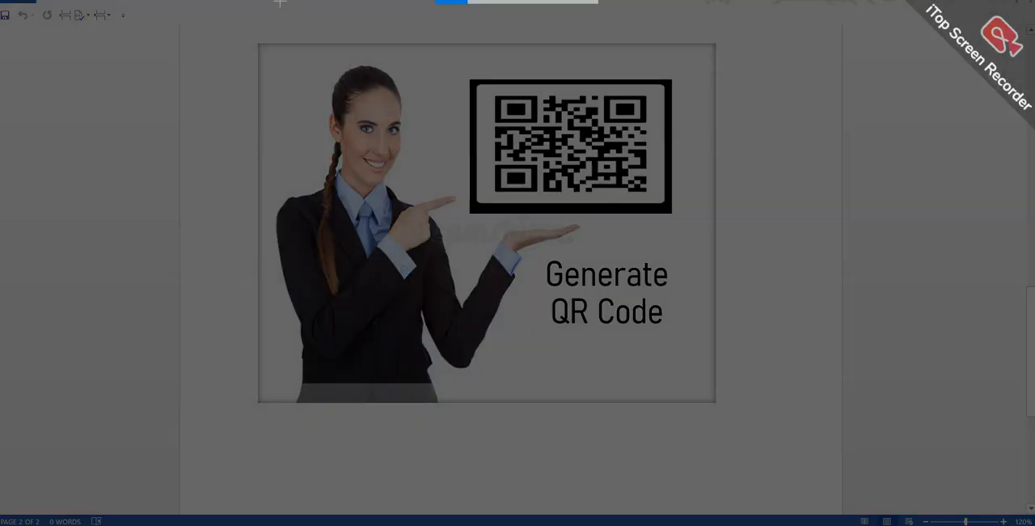
pyautogui.moveTo(261, 46); pyautogui.dragTo(714, 401)
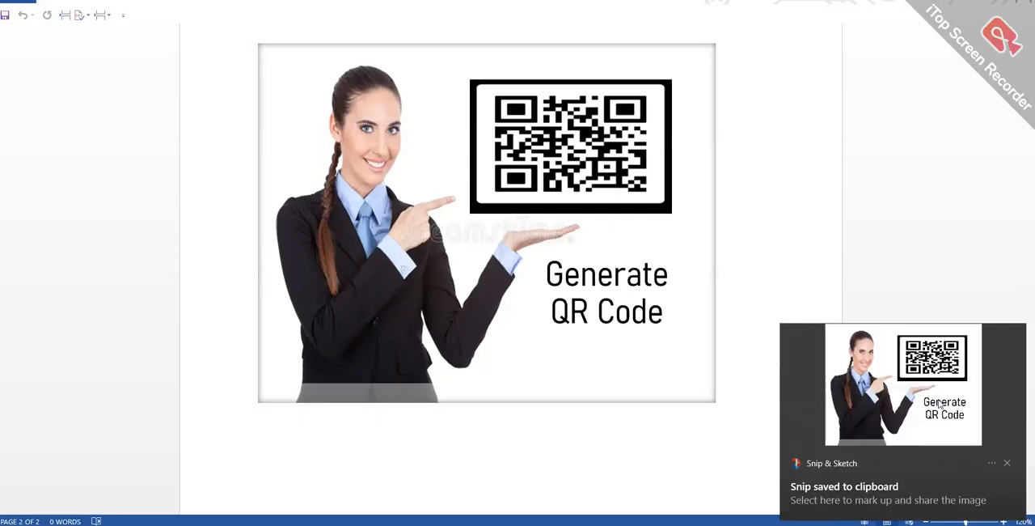
pyautogui.click(940, 405)
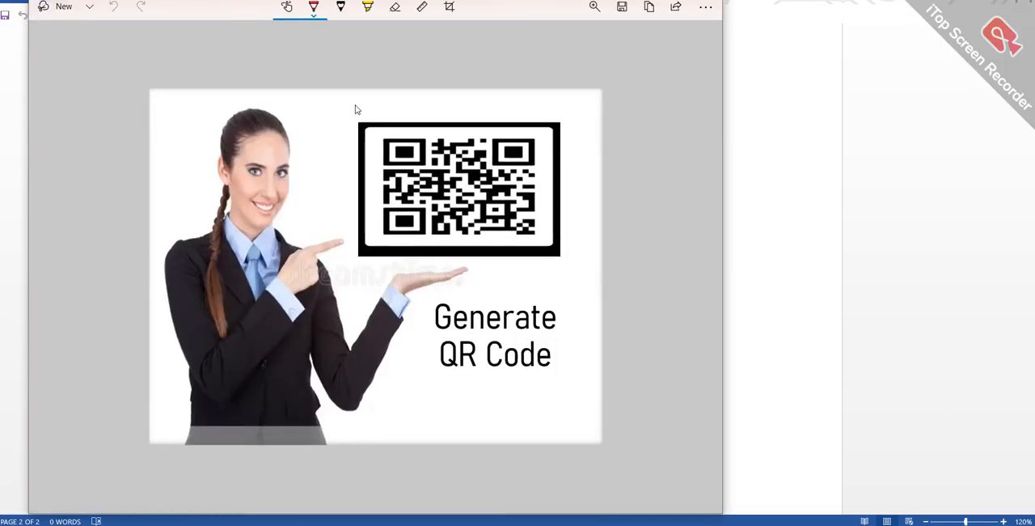
# - Save the snip as a PNG file named "qr ." in the Downloads folder
pyautogui.click(621, 9)
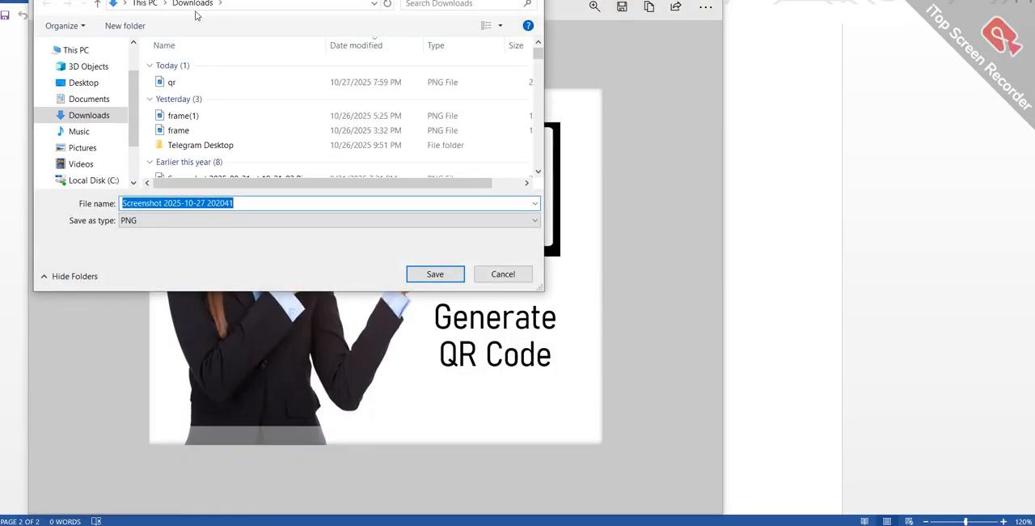
pyautogui.click(256, 203)
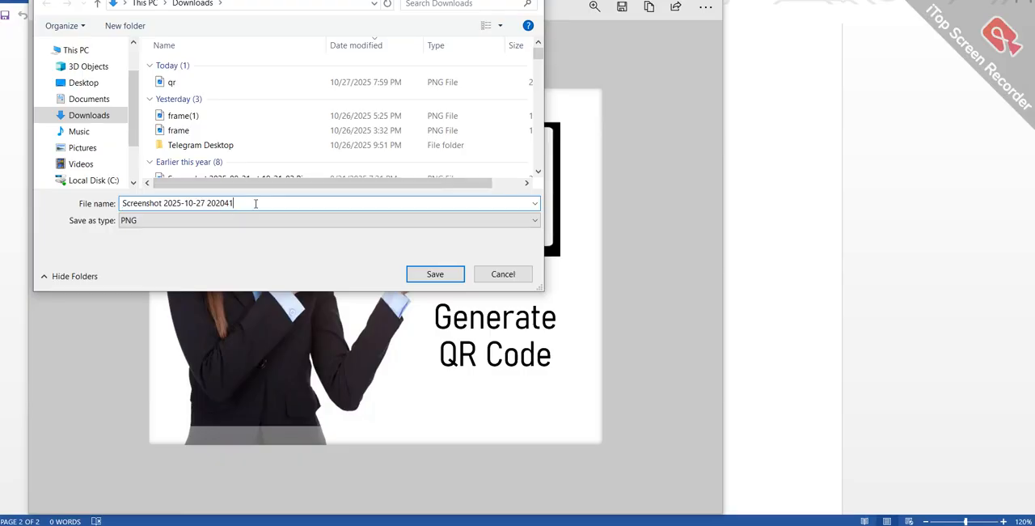
pyautogui.press('BackSpace')
pyautogui.press('BackSpace')
pyautogui.press('BackSpace')
pyautogui.press('BackSpace')
pyautogui.press('BackSpace')
pyautogui.press('BackSpace')
pyautogui.press('BackSpace')
pyautogui.press('BackSpace')
pyautogui.press('BackSpace')
pyautogui.press('BackSpace')
pyautogui.press('BackSpace')
pyautogui.press('BackSpace')
pyautogui.press('BackSpace')
pyautogui.press('BackSpace')
pyautogui.press('BackSpace')
pyautogui.press('BackSpace')
pyautogui.press('BackSpace')
pyautogui.press('BackSpace')
pyautogui.press('BackSpace')
pyautogui.press('BackSpace')
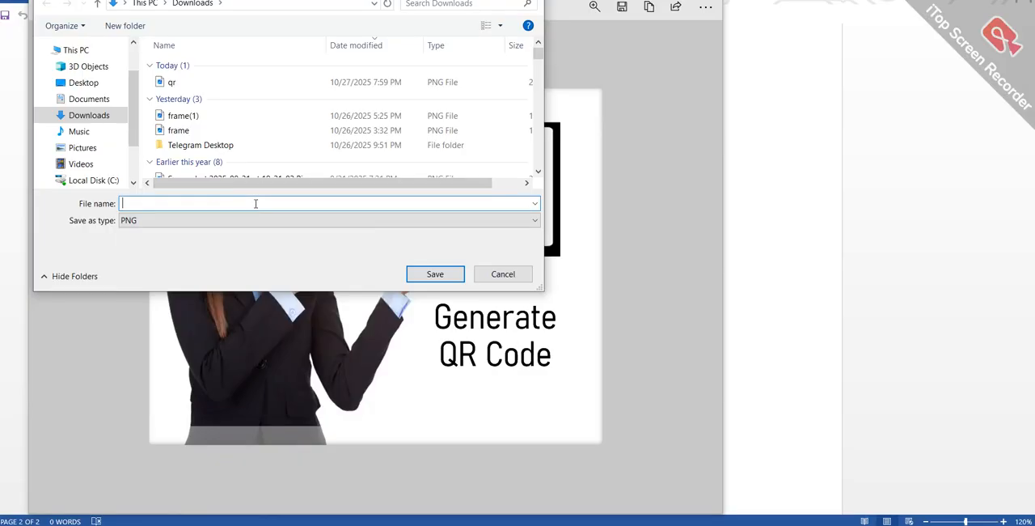
pyautogui.write('qr')
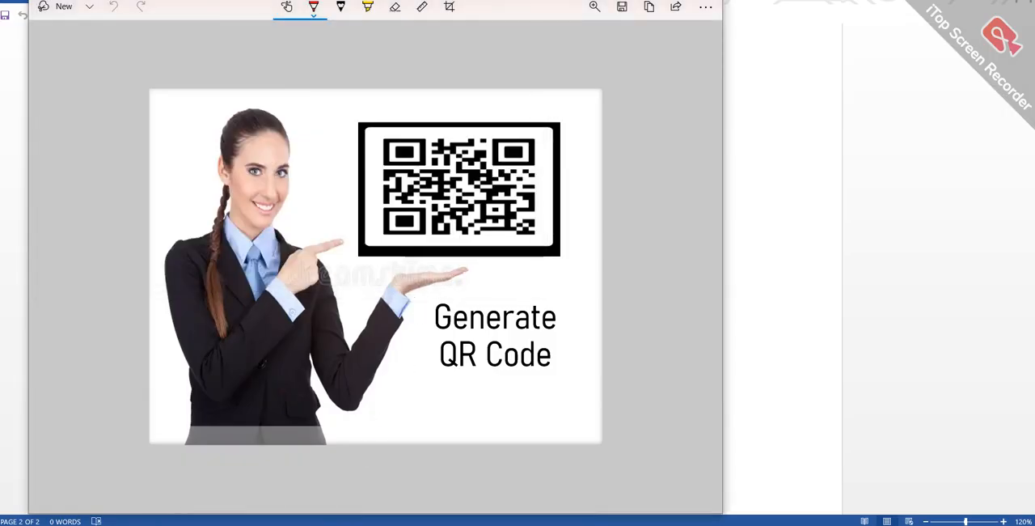
# - Switch to the browser and show the YouTube channel page with the QR code video thumbnail
pyautogui.hotkey('alt', 'Tab')
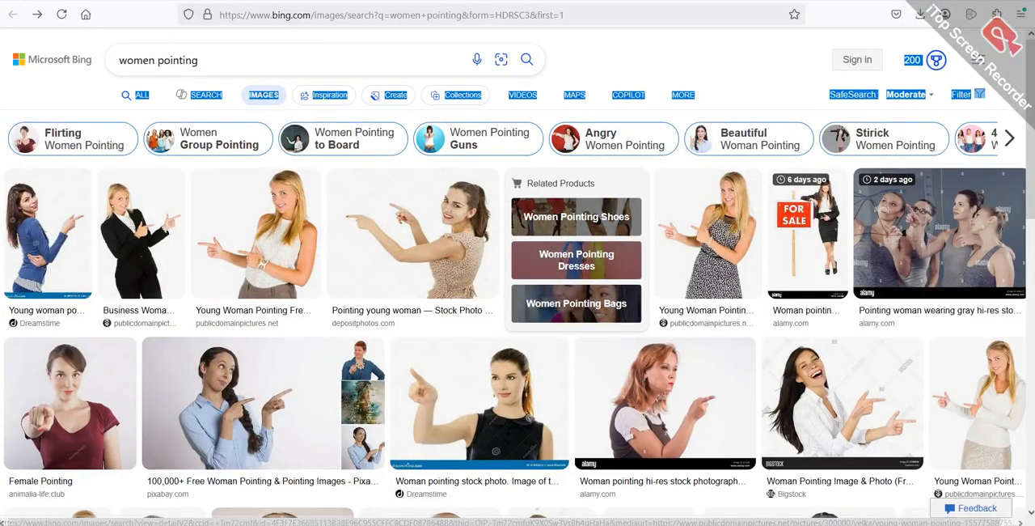
pyautogui.click(97, 1)
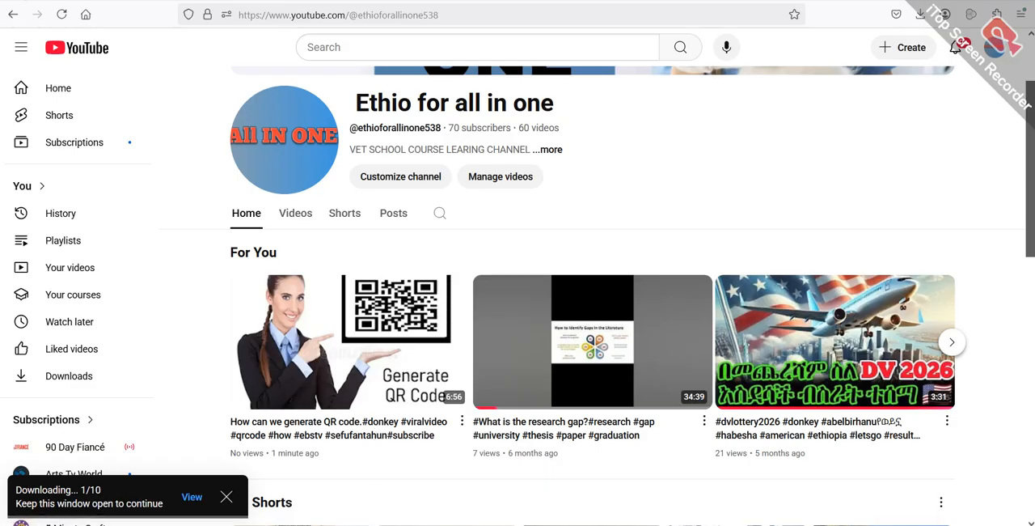
# - Switch to File Explorer and open the saved "qr ." picture from the Downloads folder
pyautogui.press('super+e')
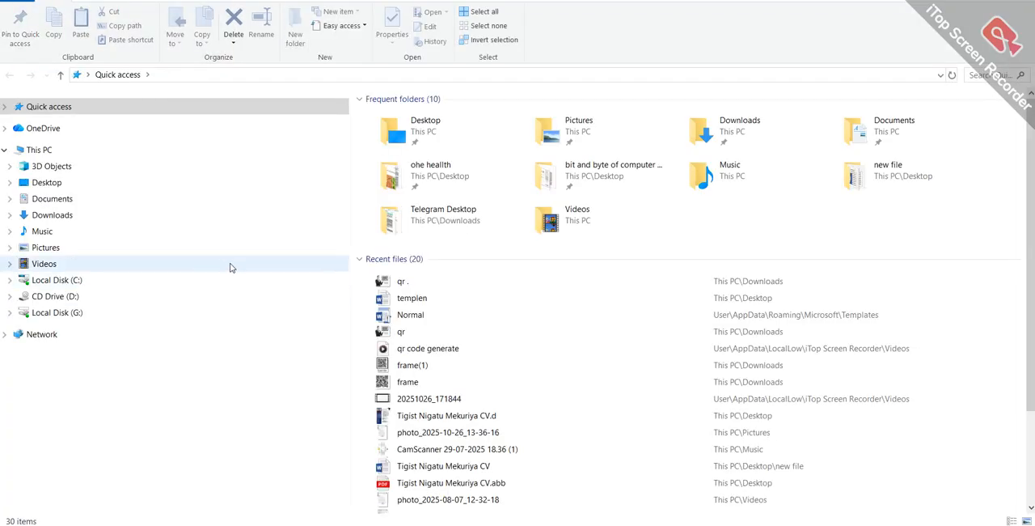
pyautogui.click(134, 218)
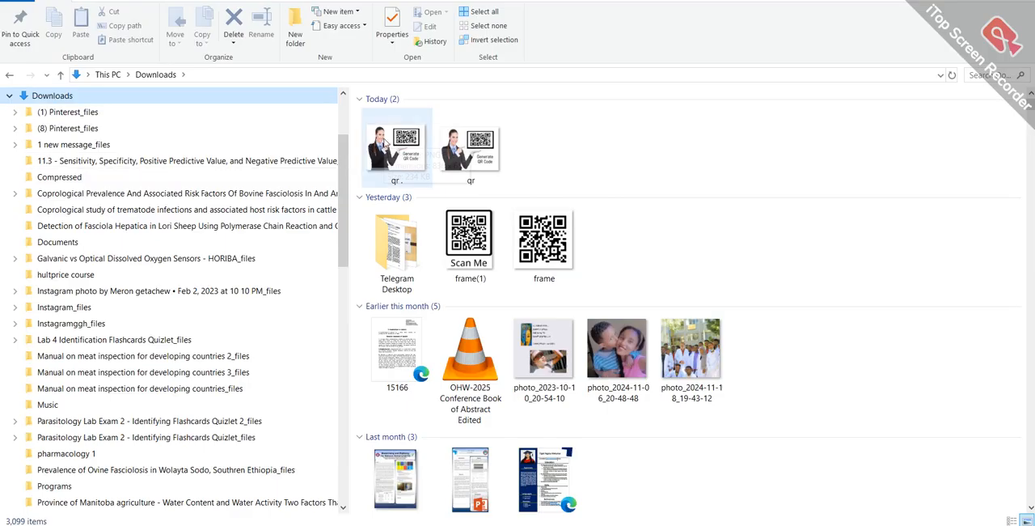
pyautogui.click(388, 140)
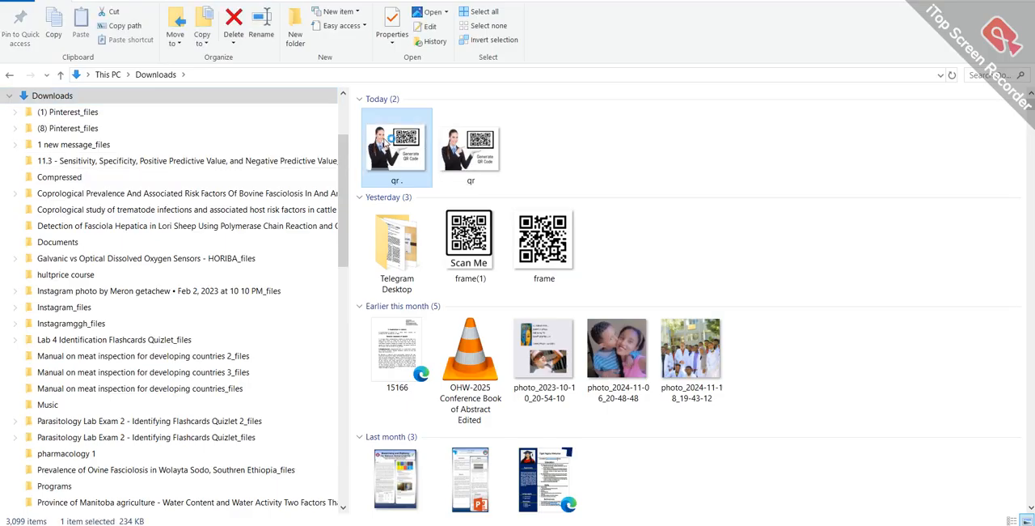
pyautogui.doubleClick(387, 140)
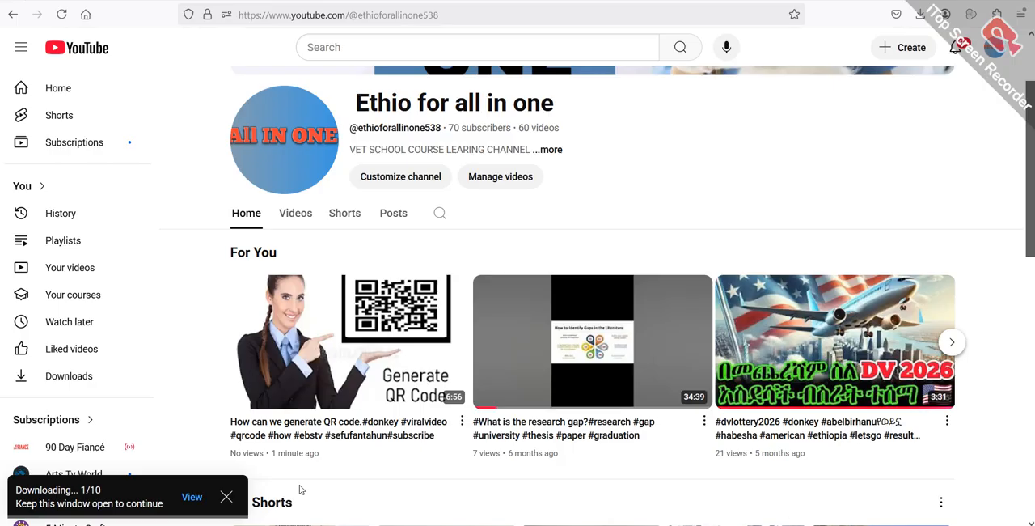
# - Dismiss the download notification on the YouTube channel page
pyautogui.click(227, 496)
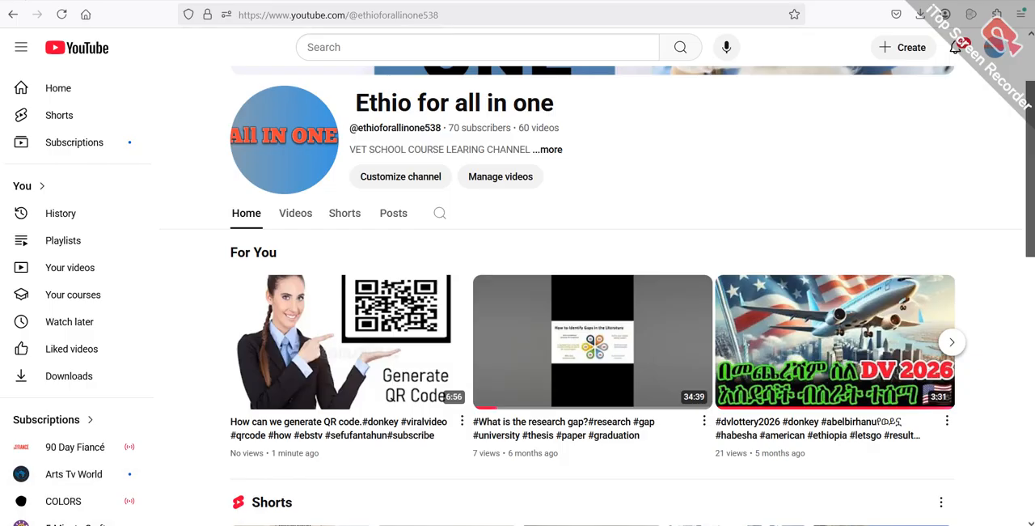
pyautogui.moveTo(762, 525)
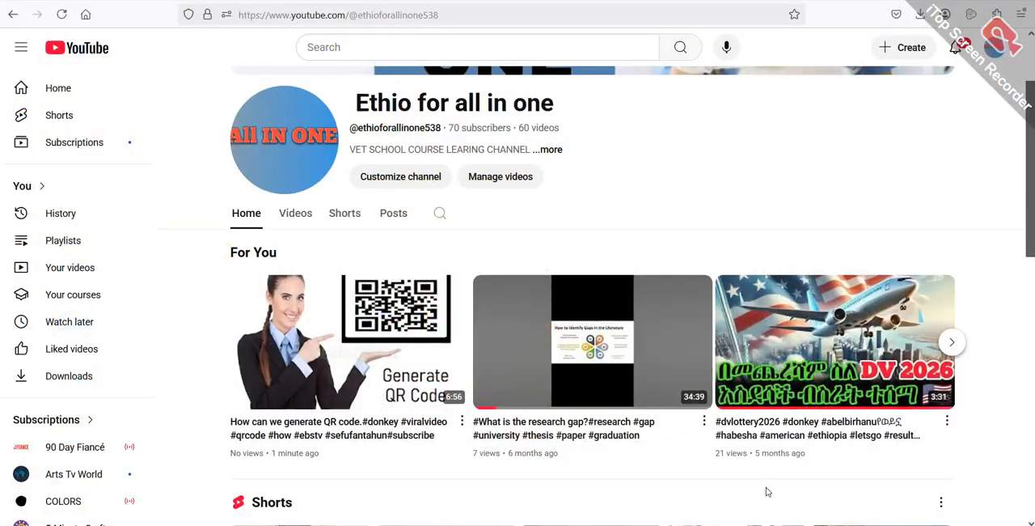